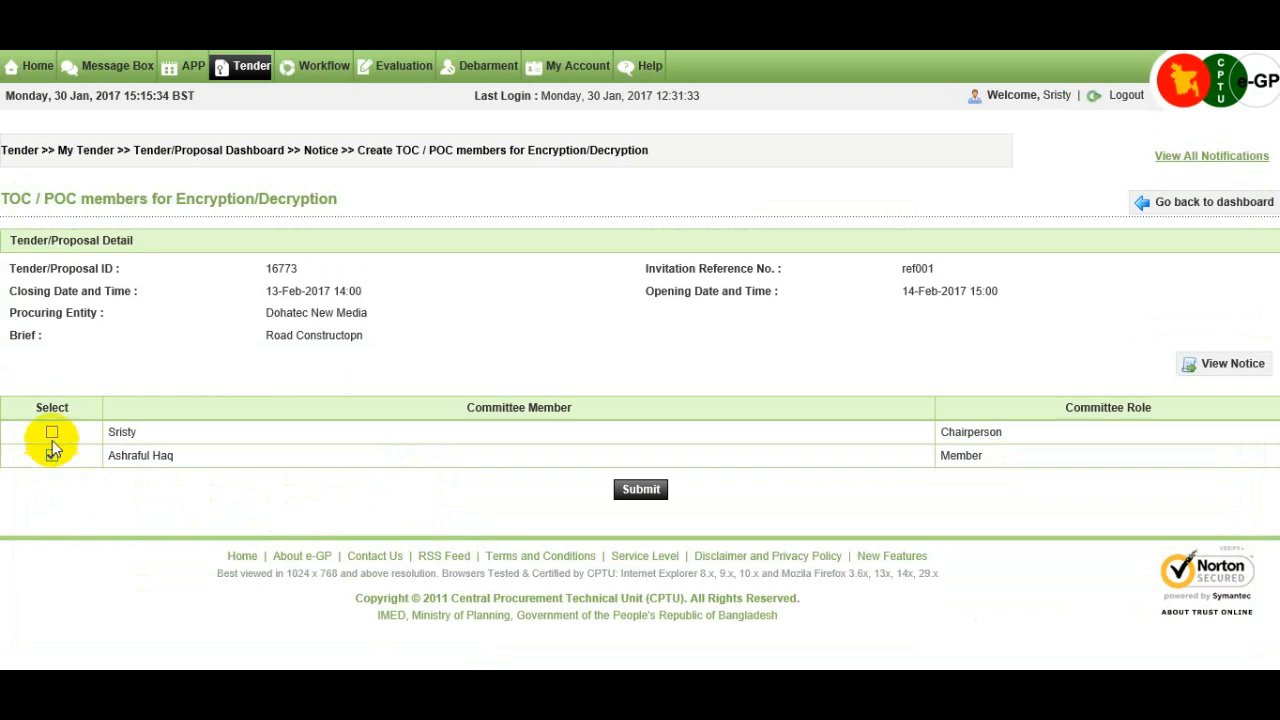
- Submit the encryption/decryption committee member selection and enter an official cost estimate of 10000 BDT for the Road Construction-Cement lot
click(645, 495)
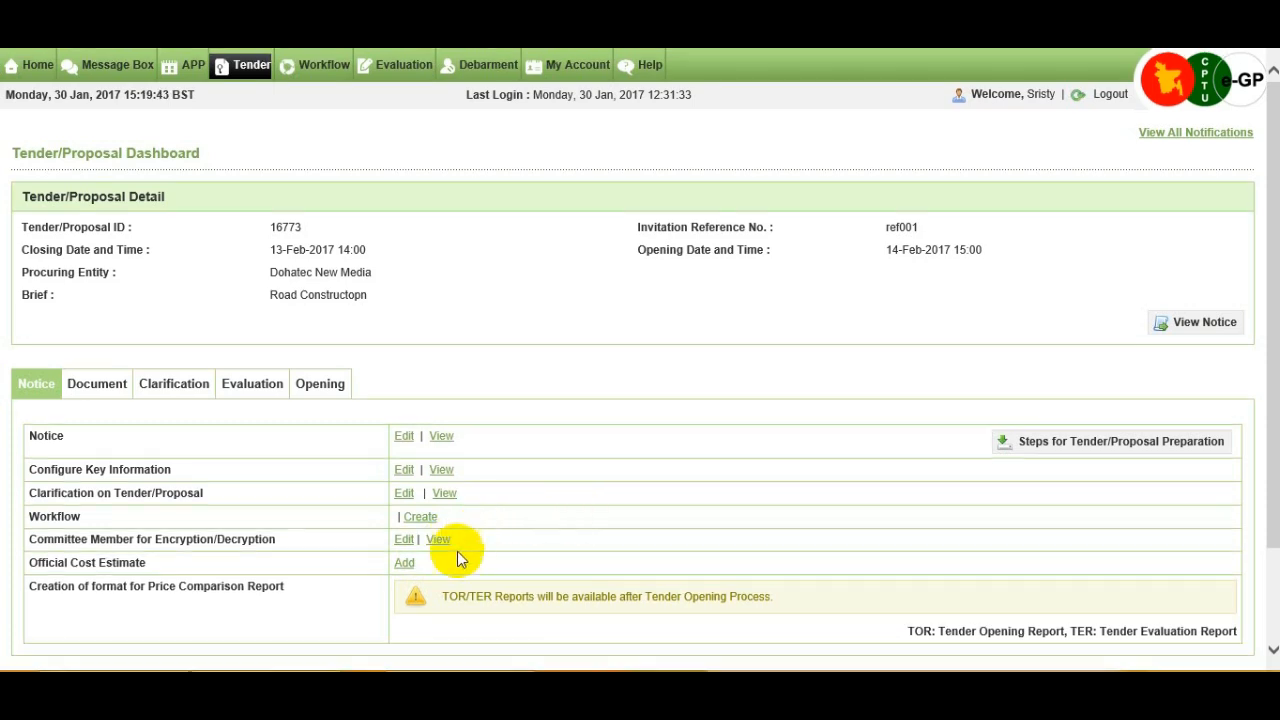
click(407, 566)
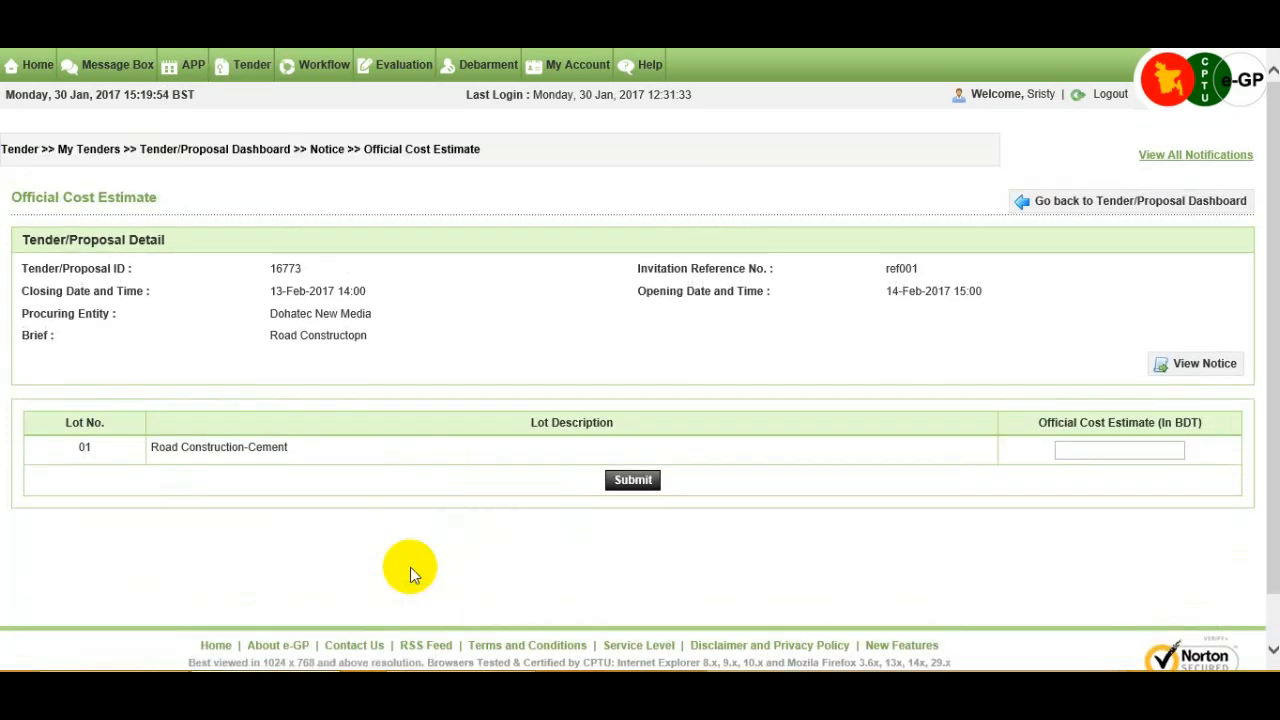
click(1082, 451)
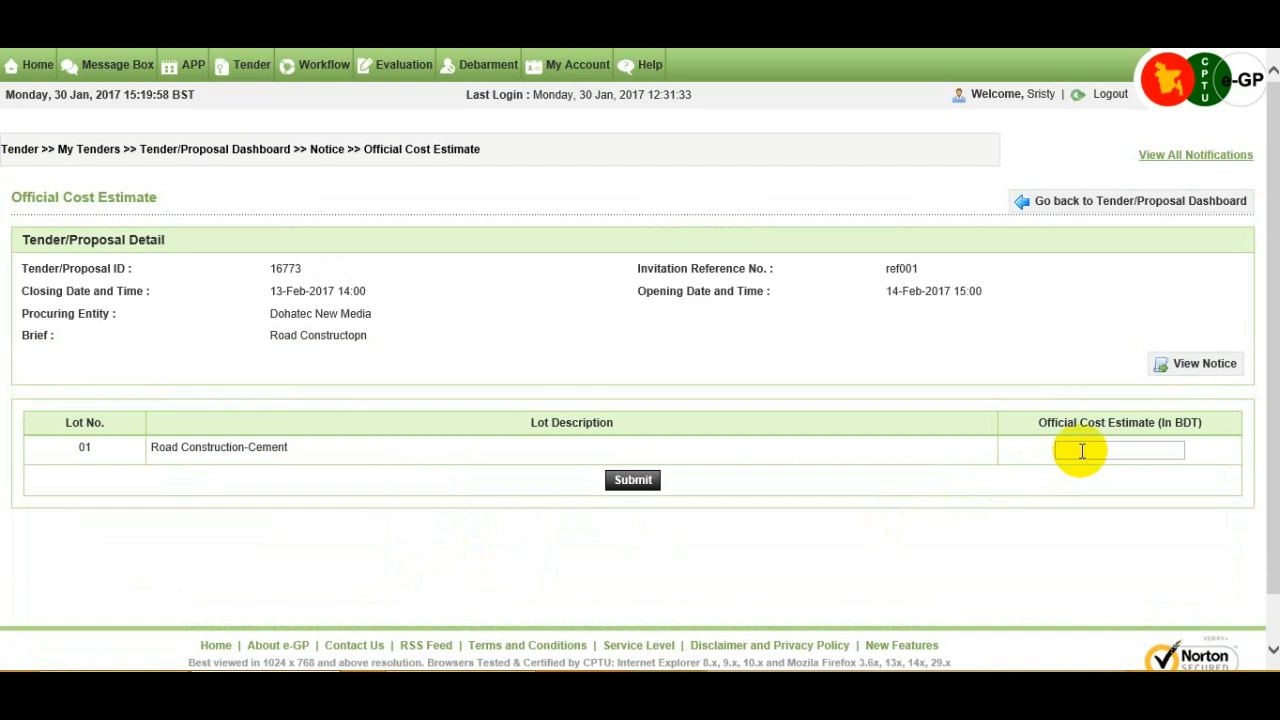
text(10000)
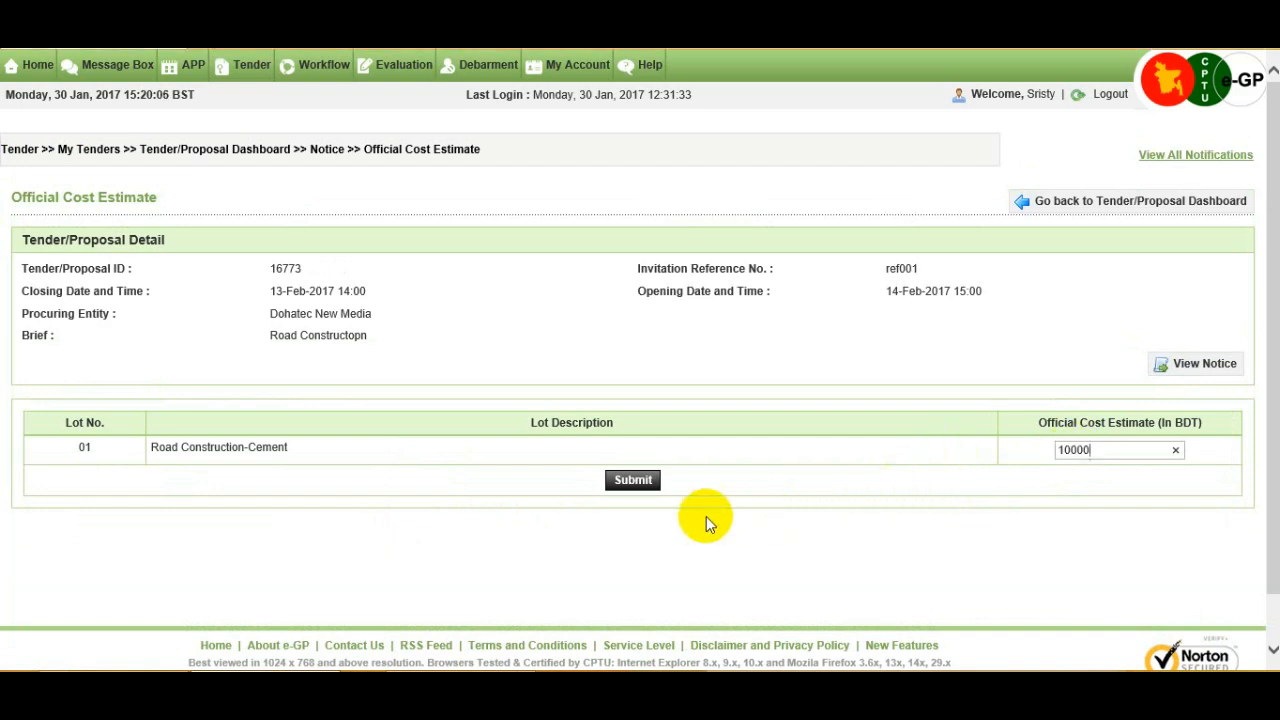
click(628, 484)
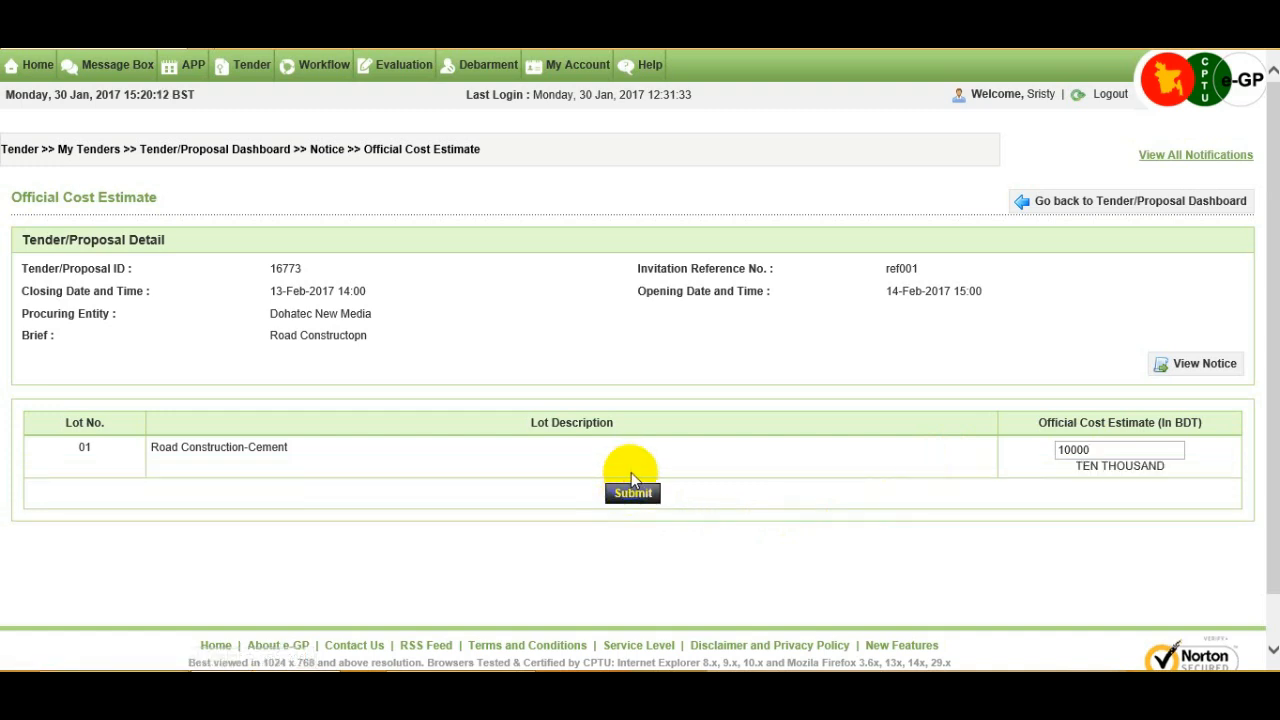
click(631, 489)
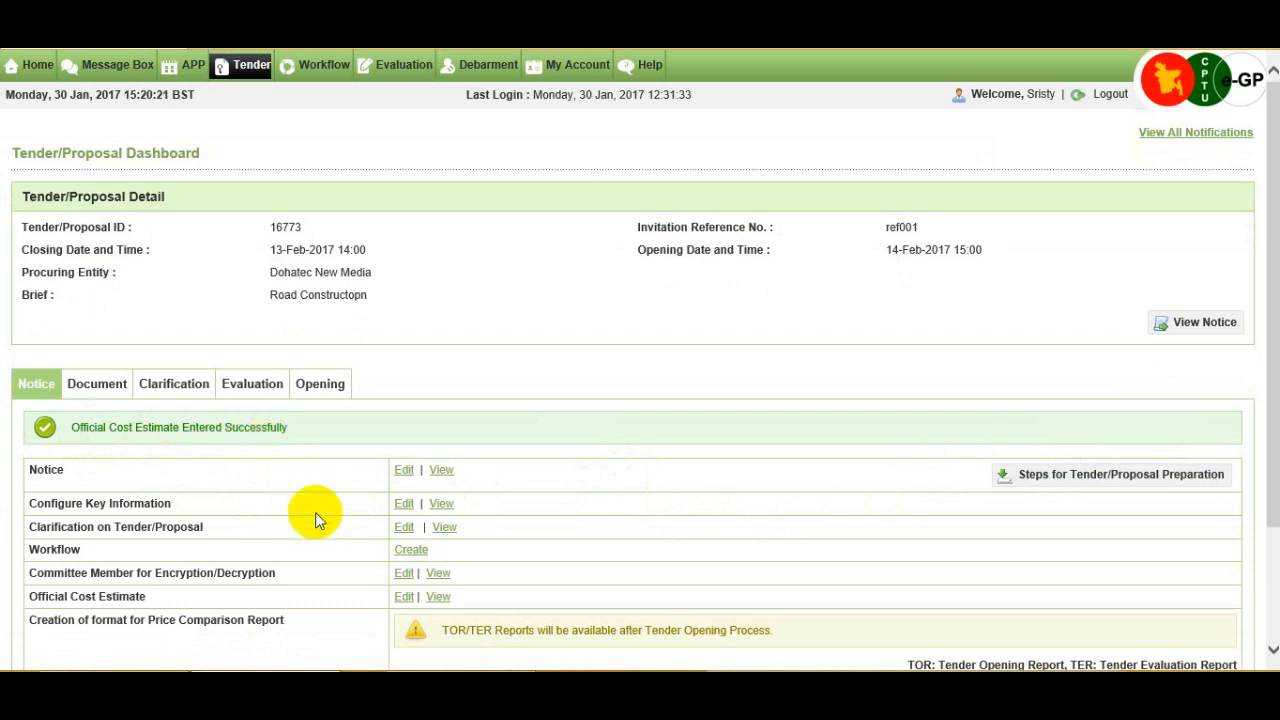
- Create a Tender Notice & Document Approval workflow for the laptop tender with 0 reviewers and submit its details
scroll(328, 535, down, 2)
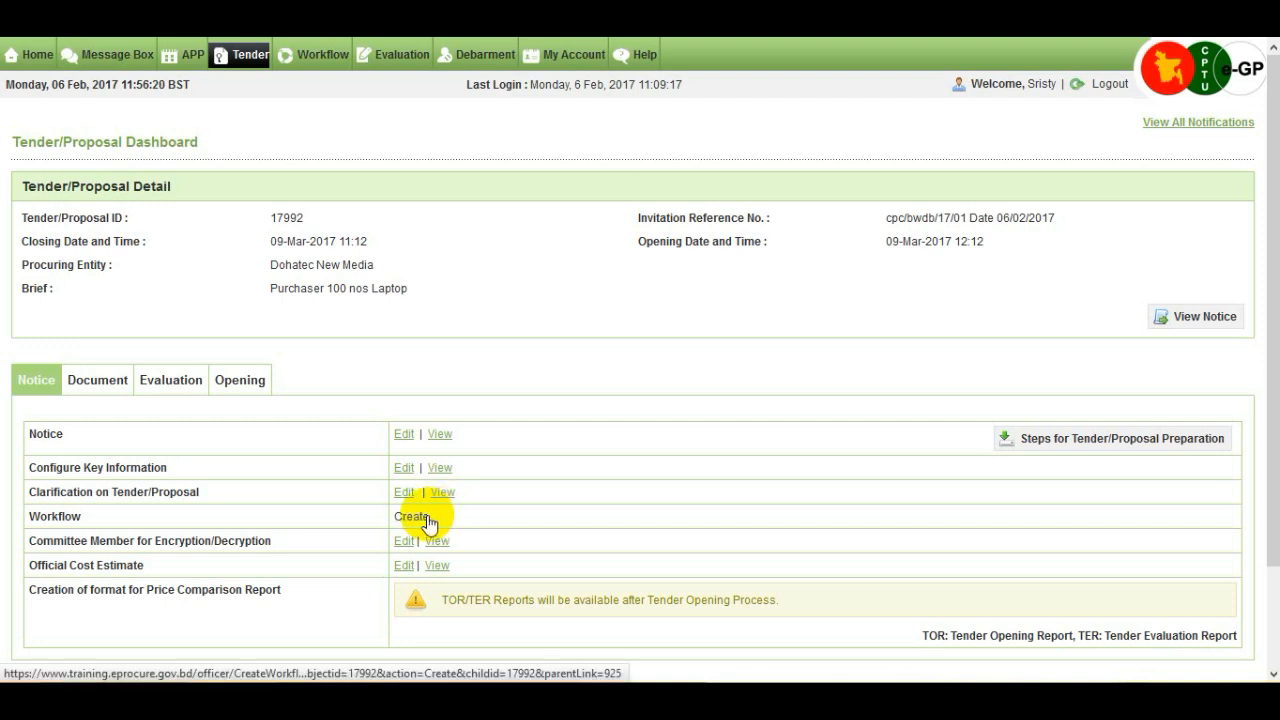
click(427, 518)
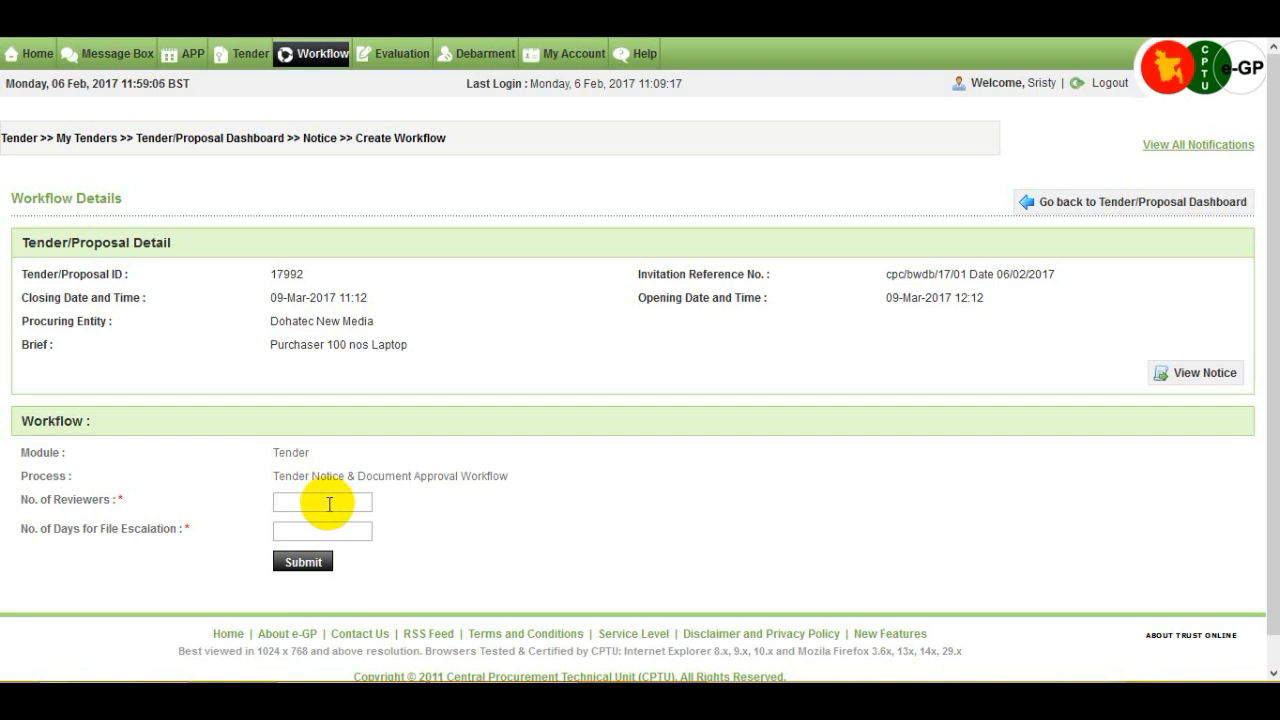
click(329, 504)
text(0)
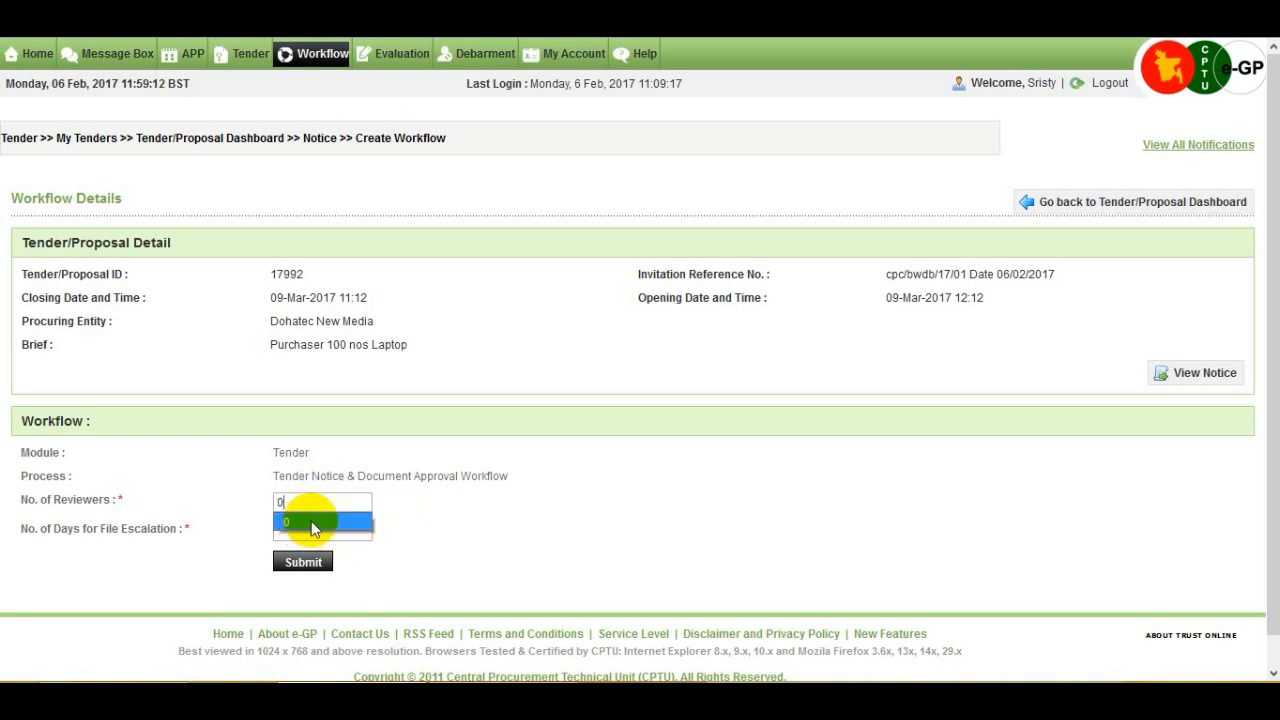
click(312, 523)
click(315, 536)
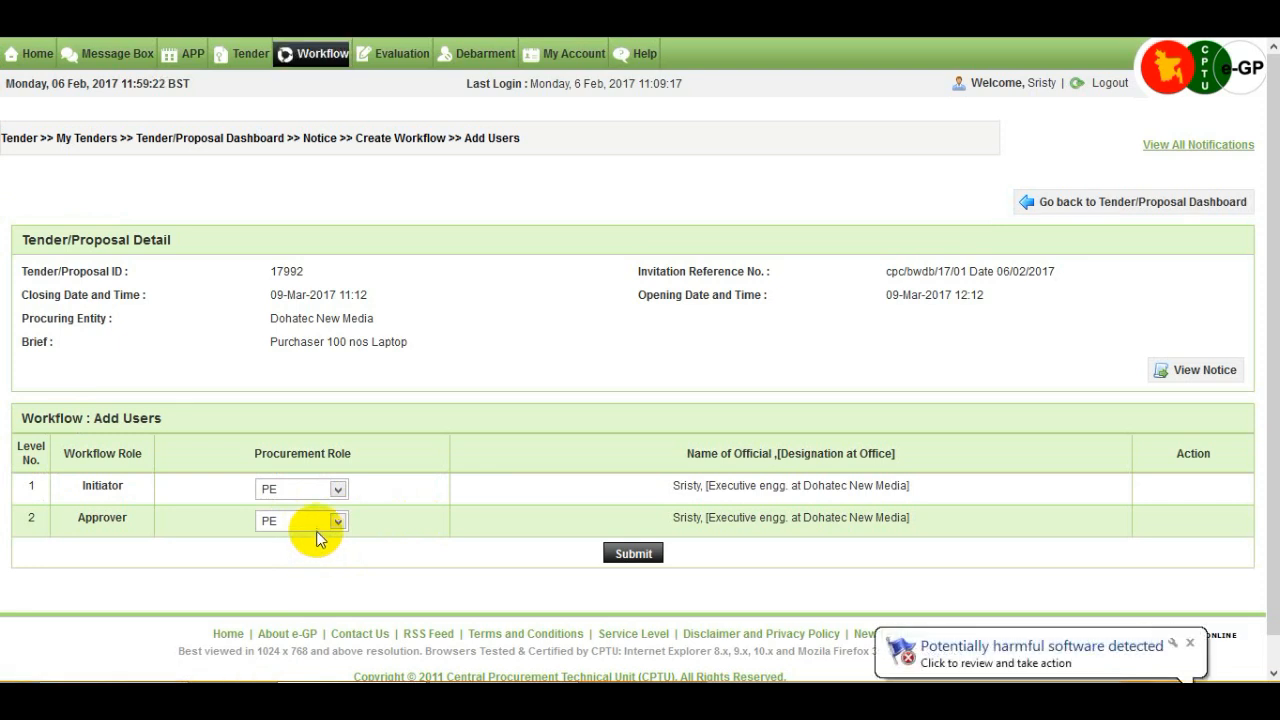
- Keep PE as the initiator's procurement role, assign HOPE as the approver, submit the workflow users and view the workflow
click(339, 489)
click(340, 501)
click(338, 519)
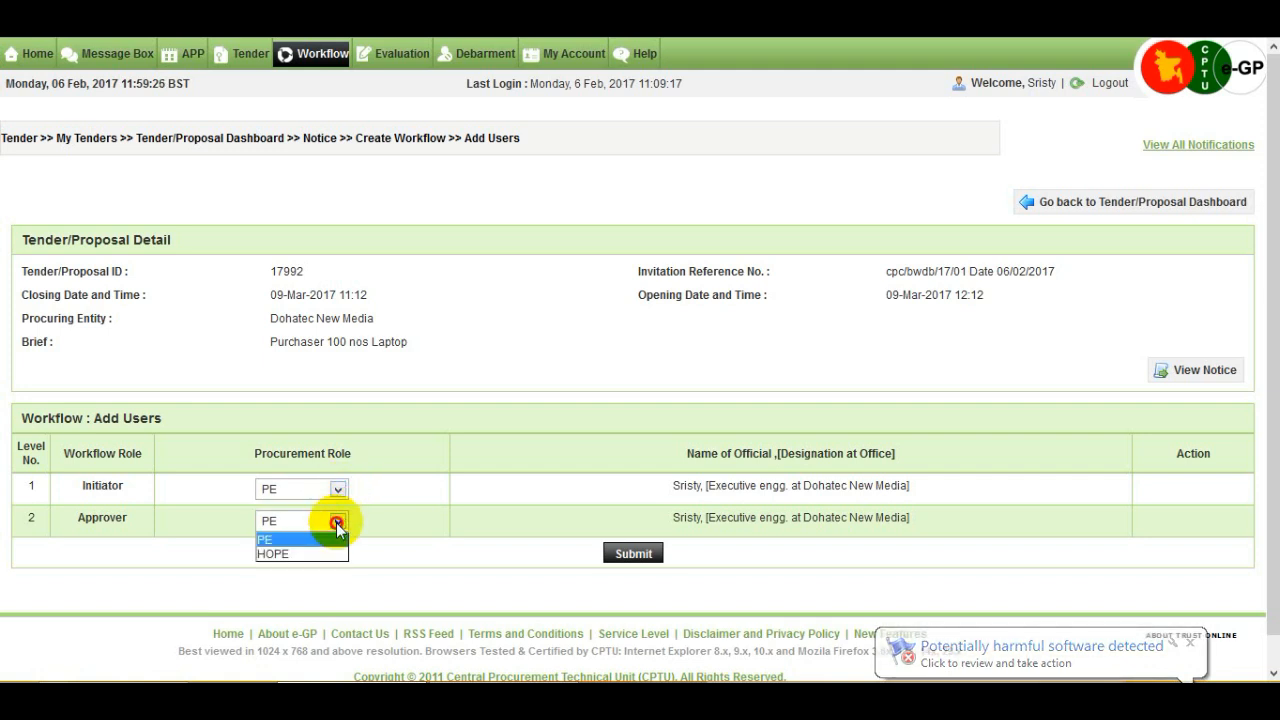
click(330, 552)
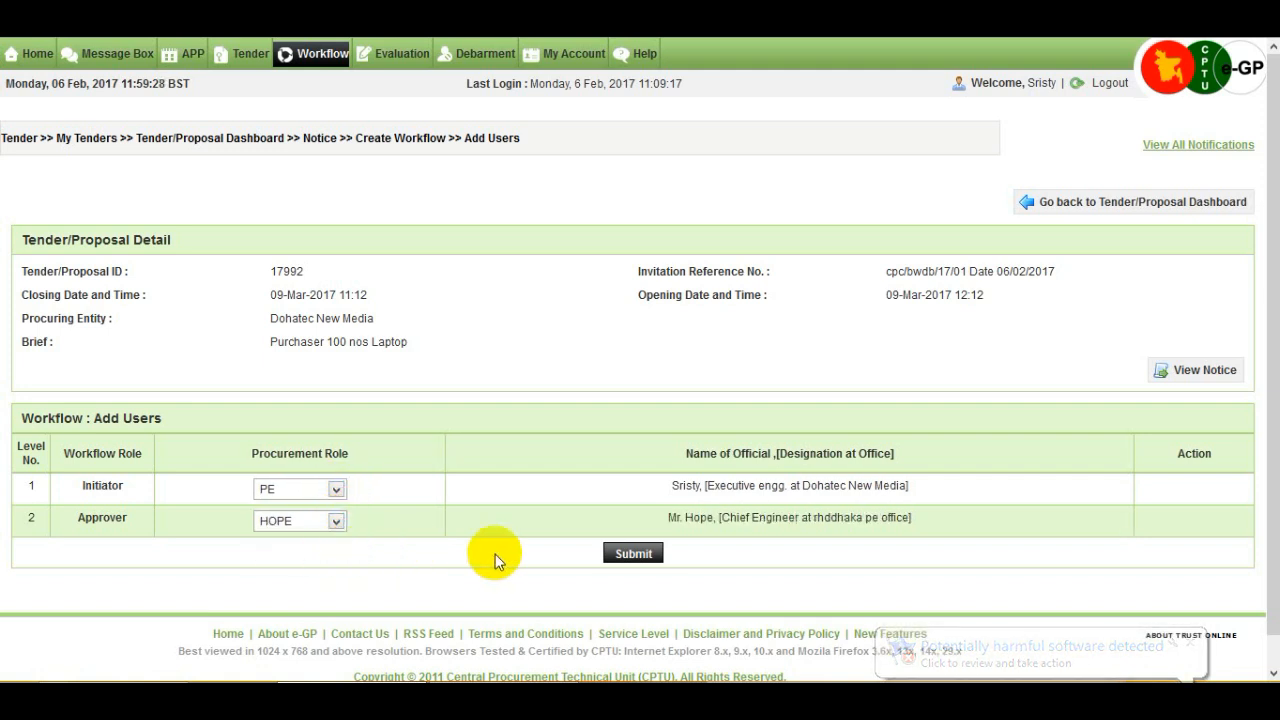
click(631, 555)
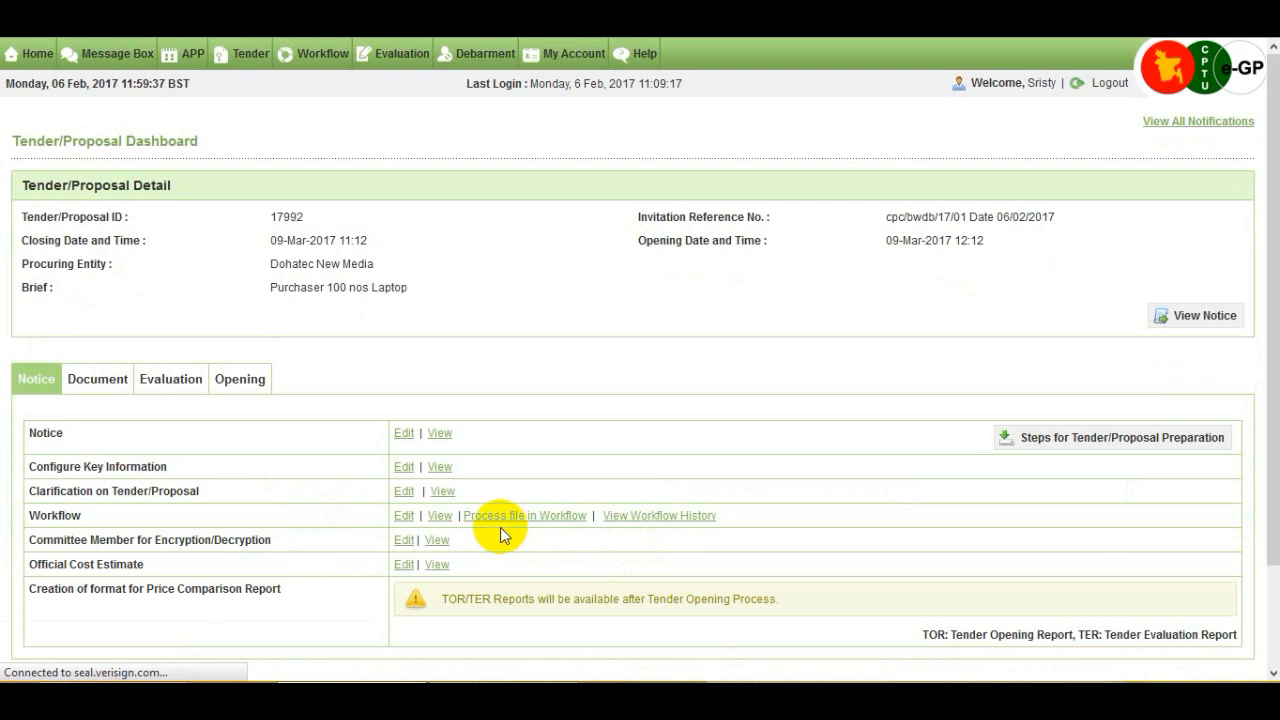
click(437, 517)
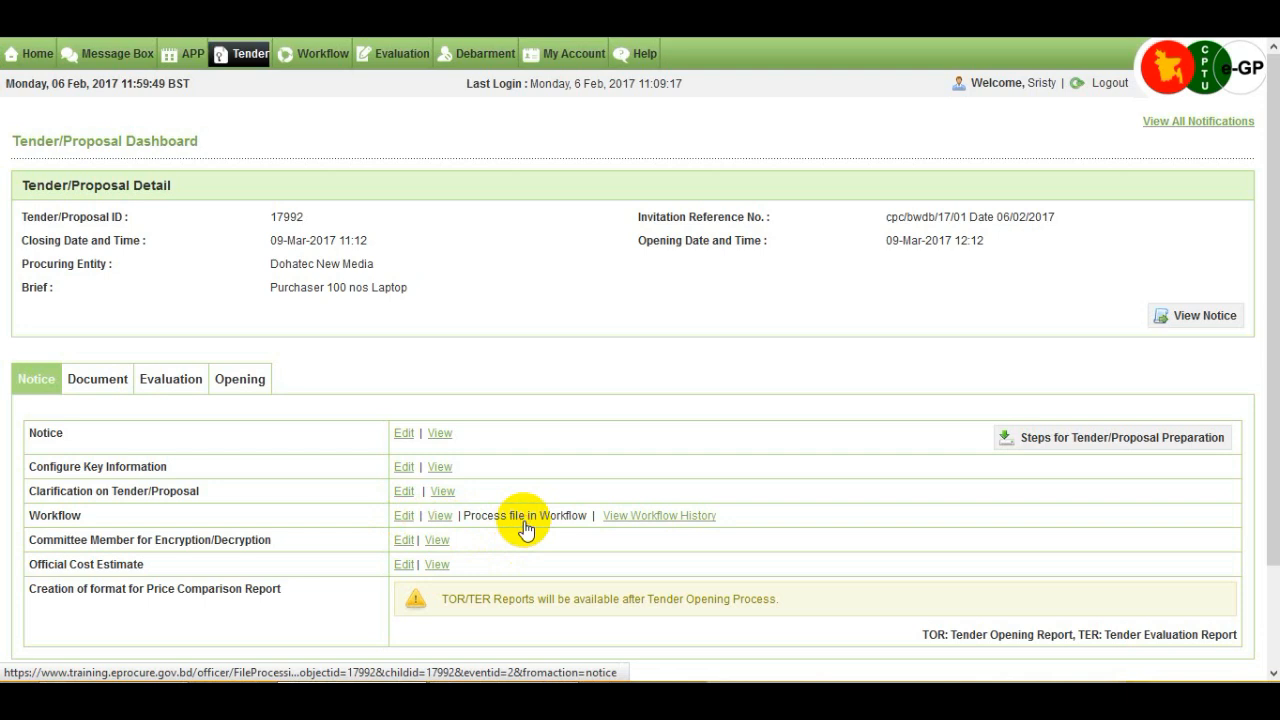
- Process the tender file in the workflow with the comment "forward" and the action Forward, and submit it
click(526, 516)
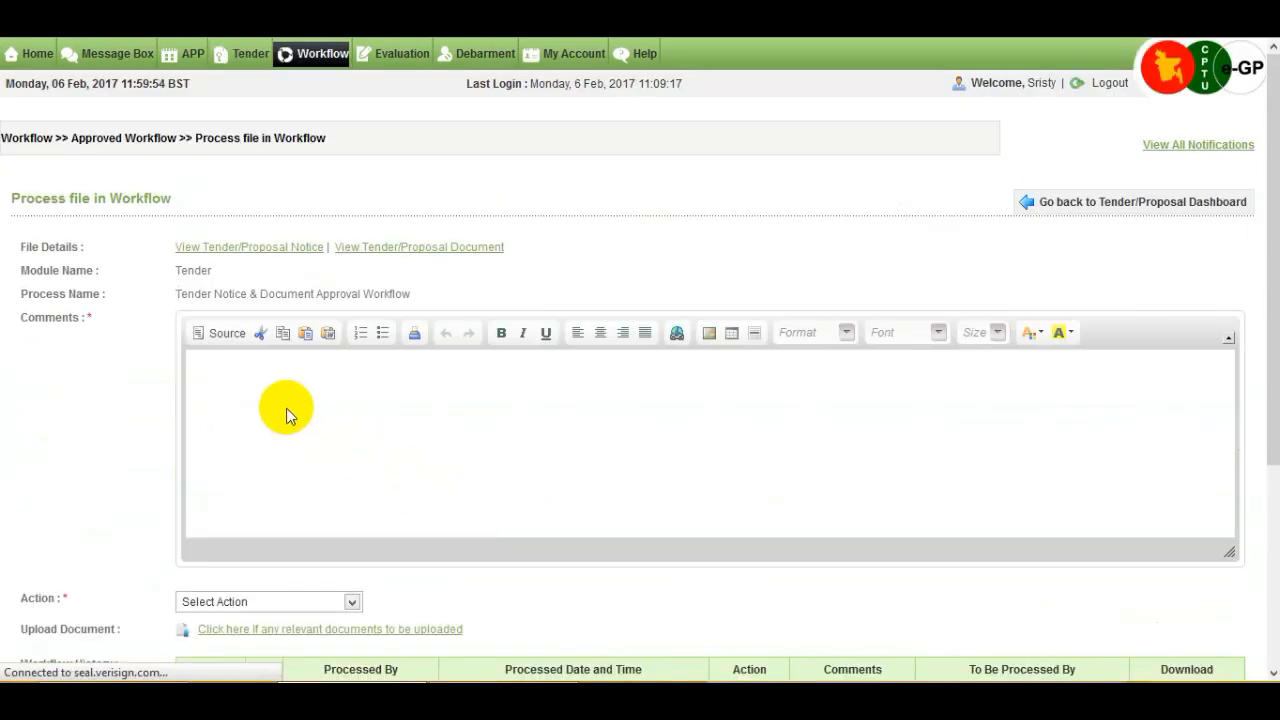
click(293, 395)
text(forward)
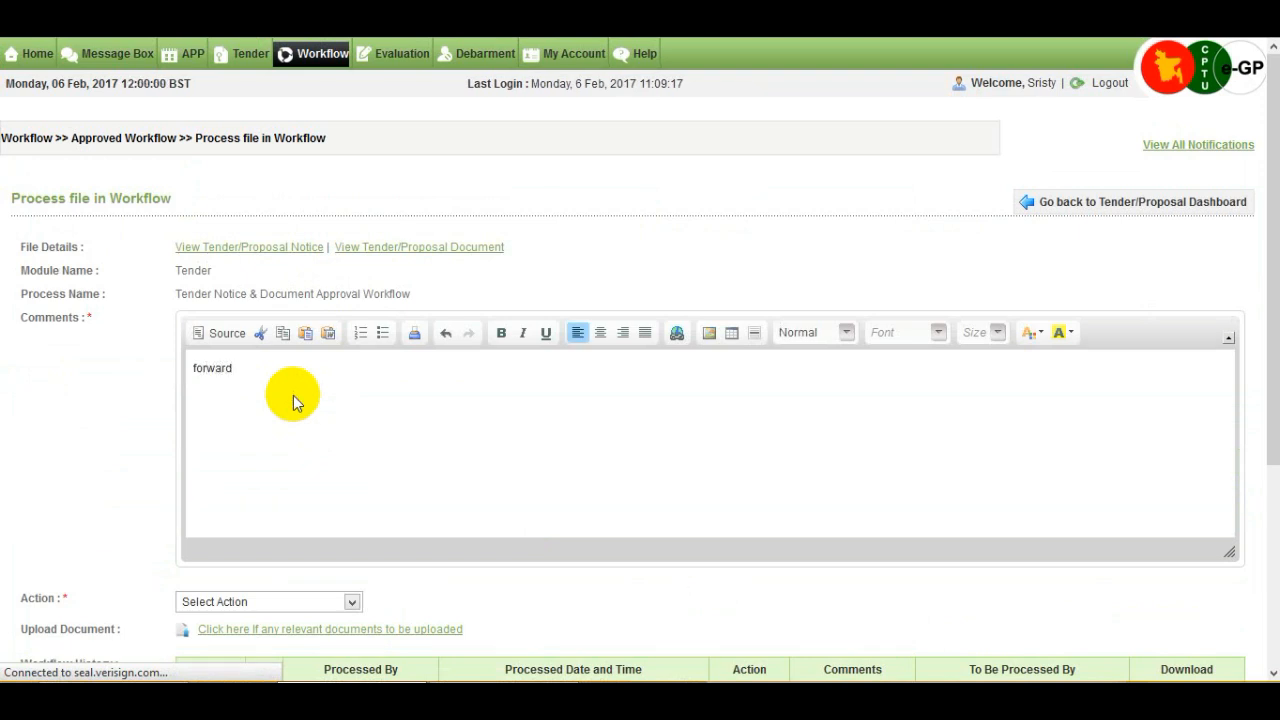
scroll(481, 595, down, 1)
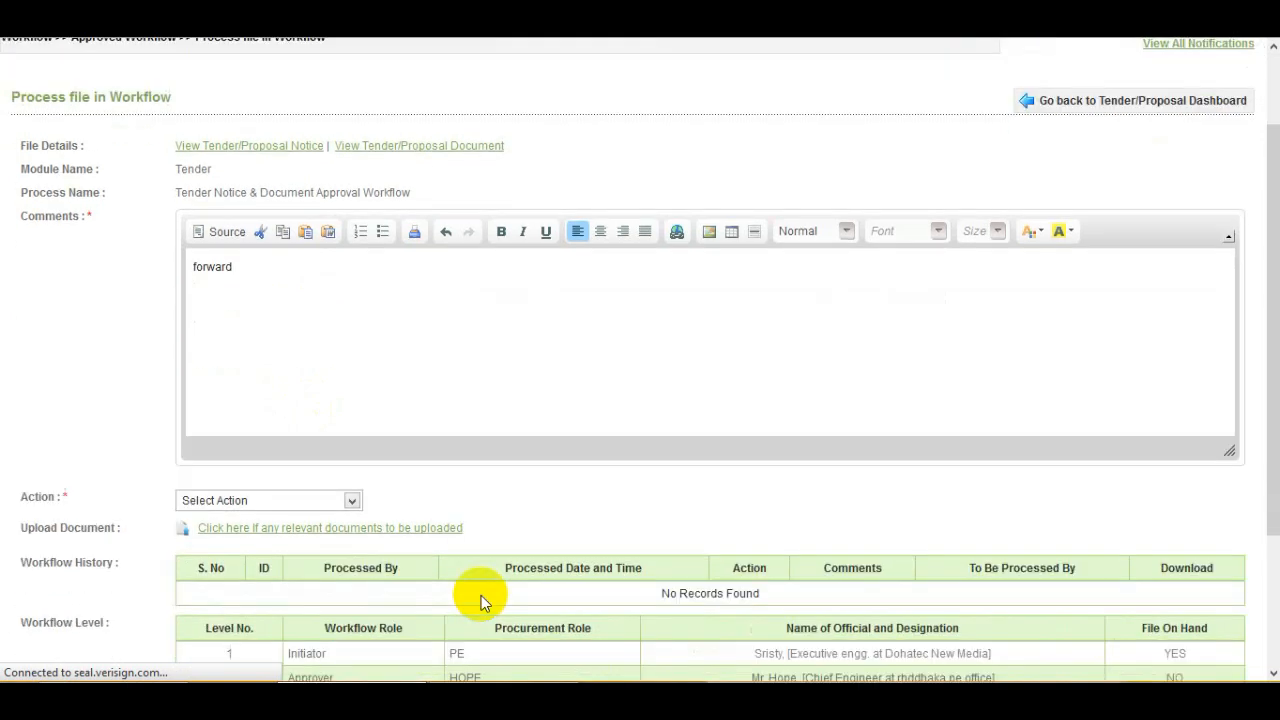
scroll(481, 595, down, 1)
click(353, 388)
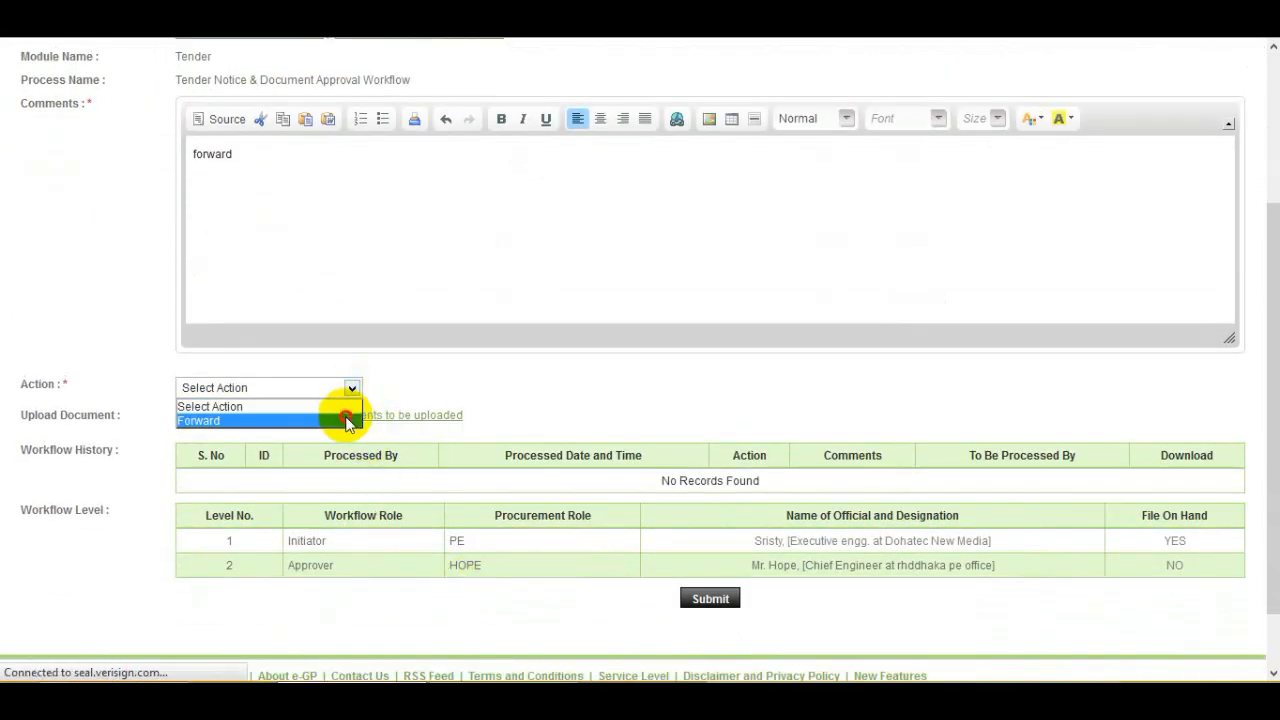
click(347, 421)
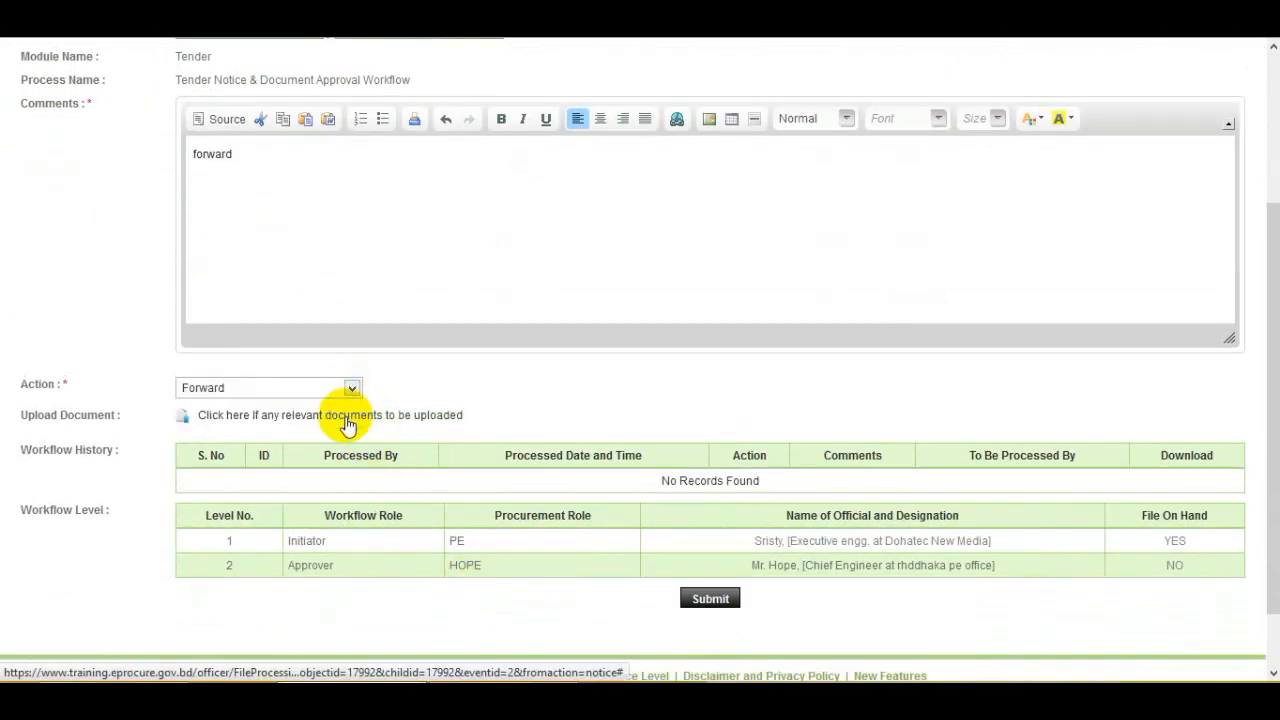
click(736, 602)
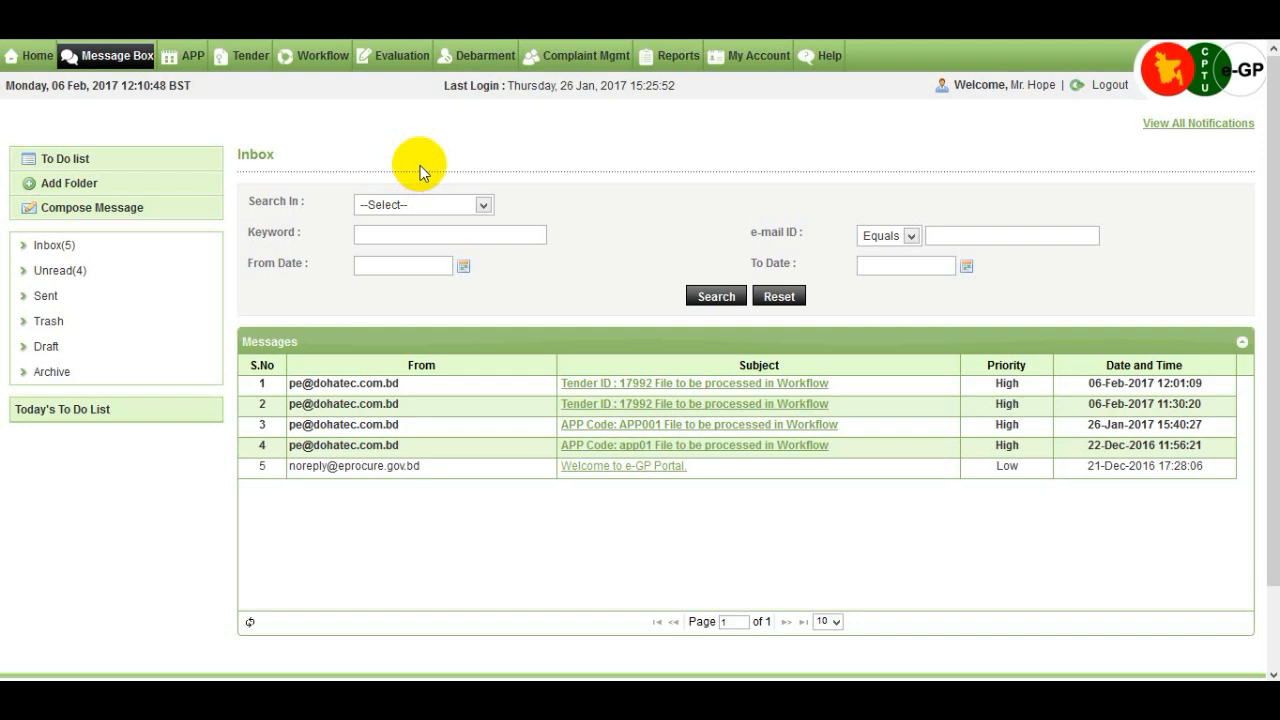
- From the approver's account, open the pending laptop tender task in the workflow for processing
mouse_move(318, 58)
click(340, 86)
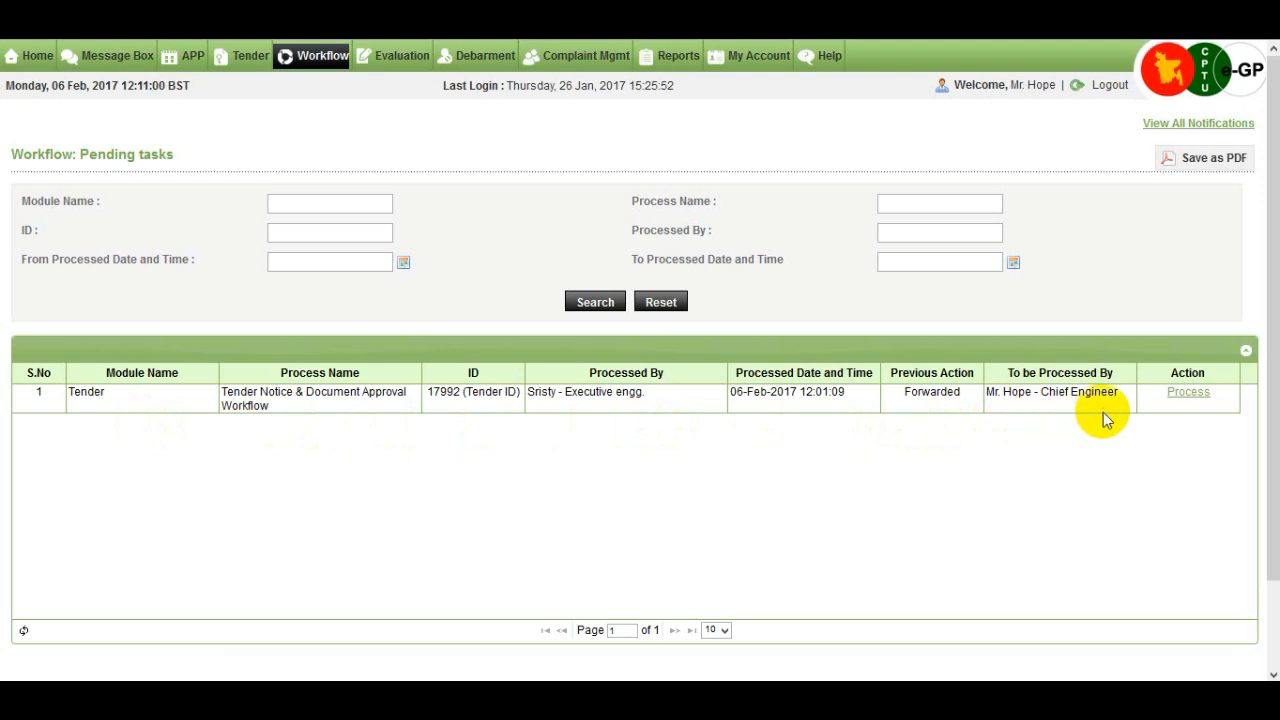
click(1190, 393)
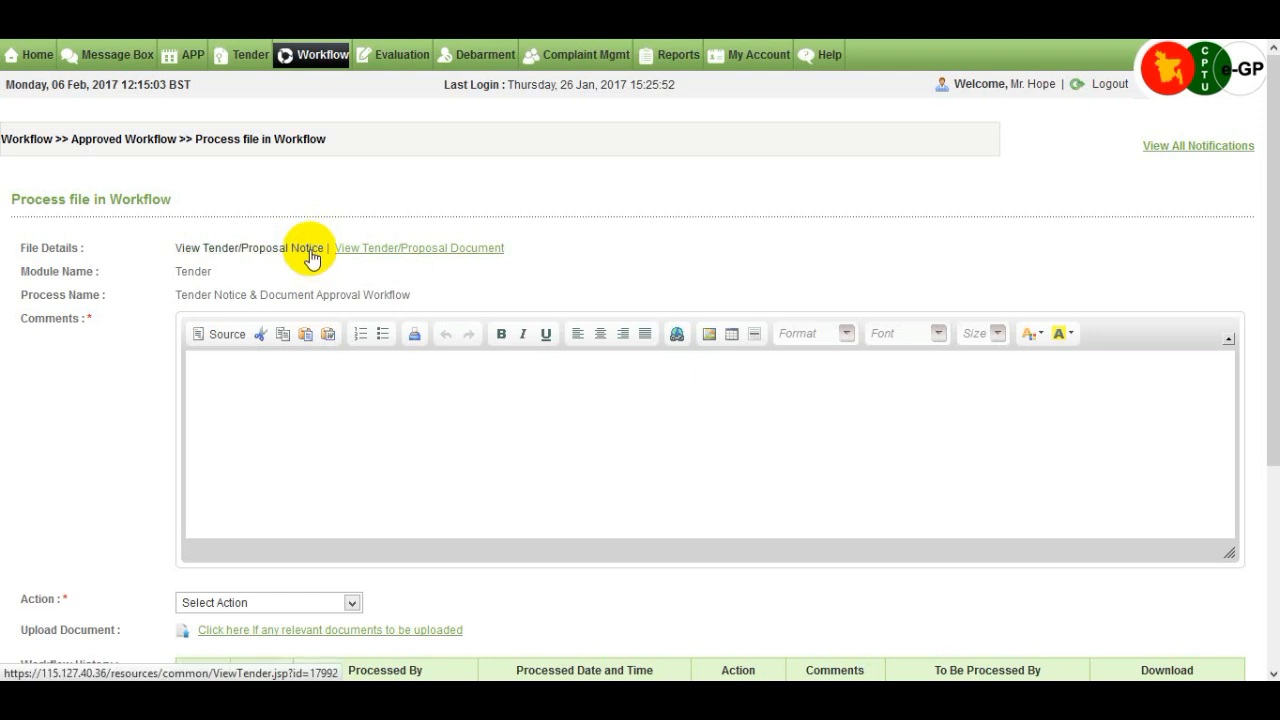
- Examine the tender/proposal notice and the tender/proposal document attached to the workflow file, returning to the processing form
click(311, 253)
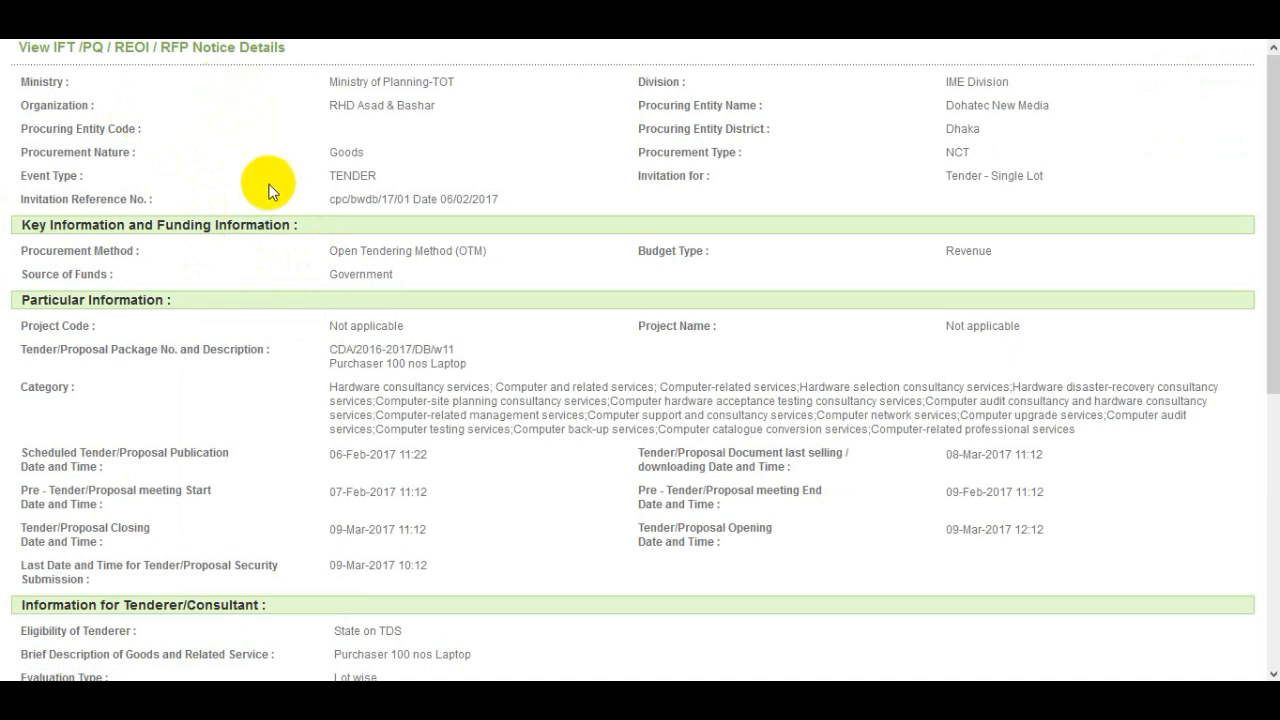
scroll(296, 294, down, 3)
scroll(296, 294, down, 3)
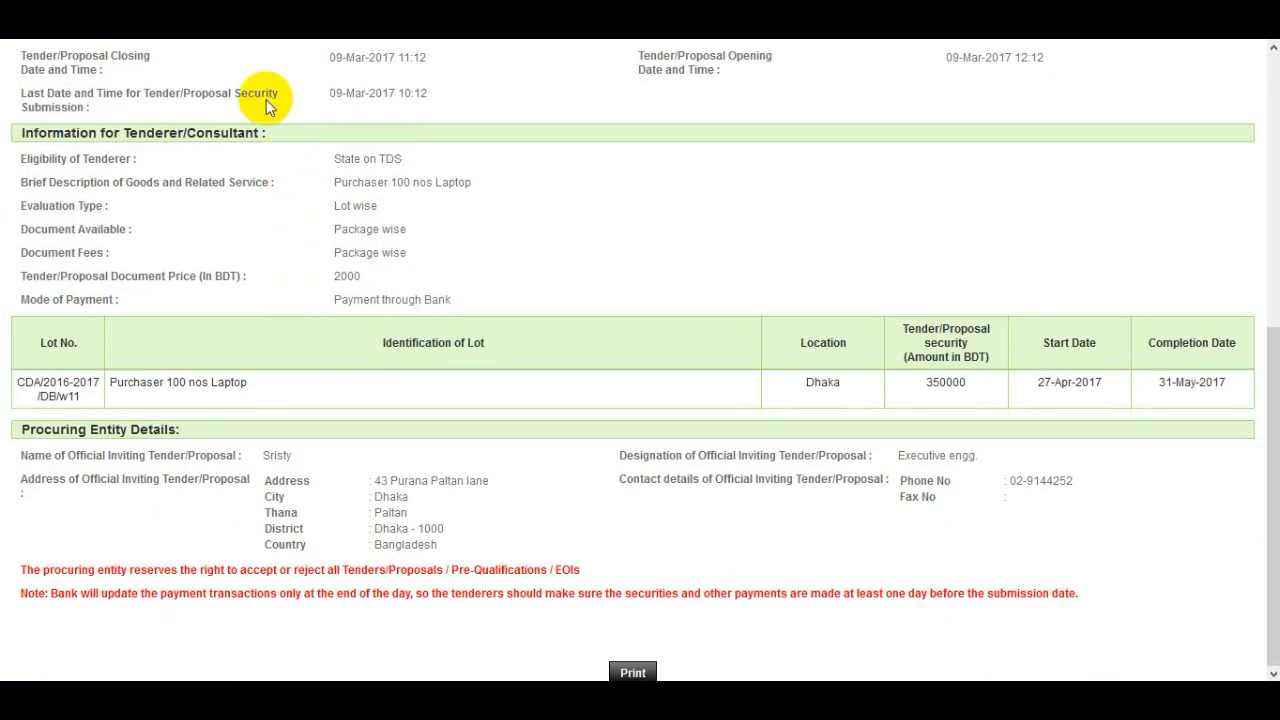
click(270, 20)
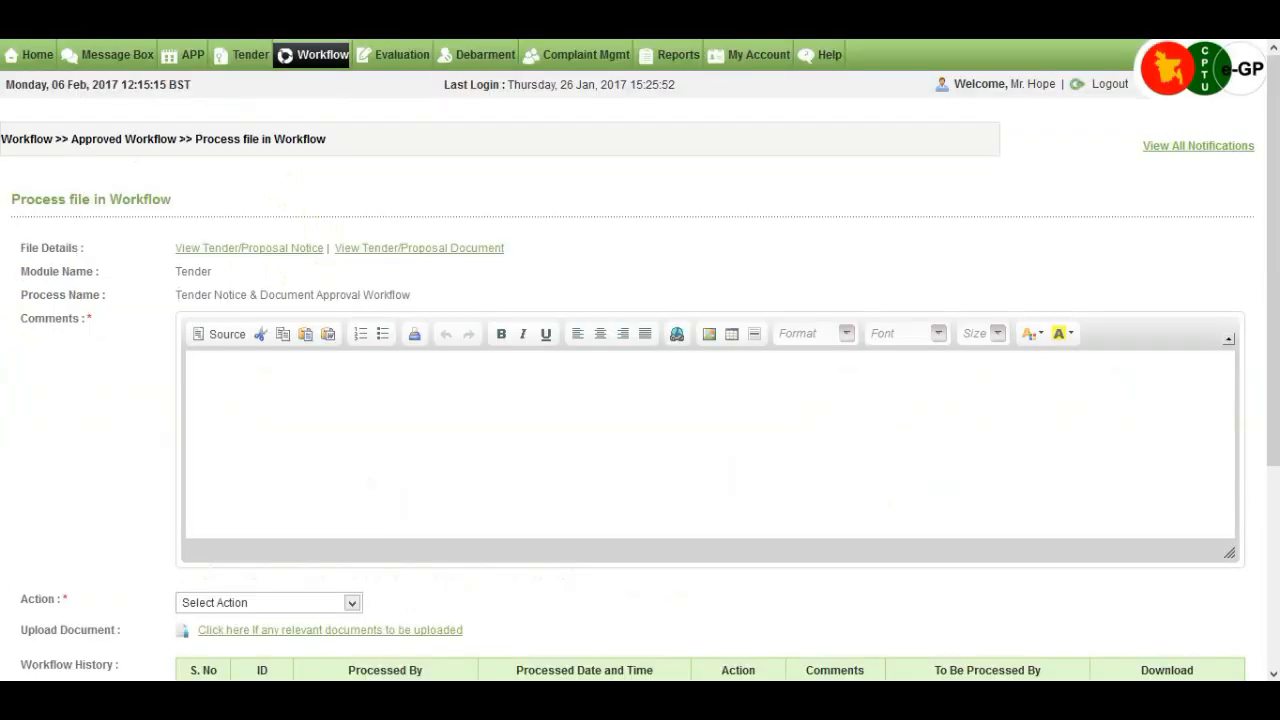
click(428, 250)
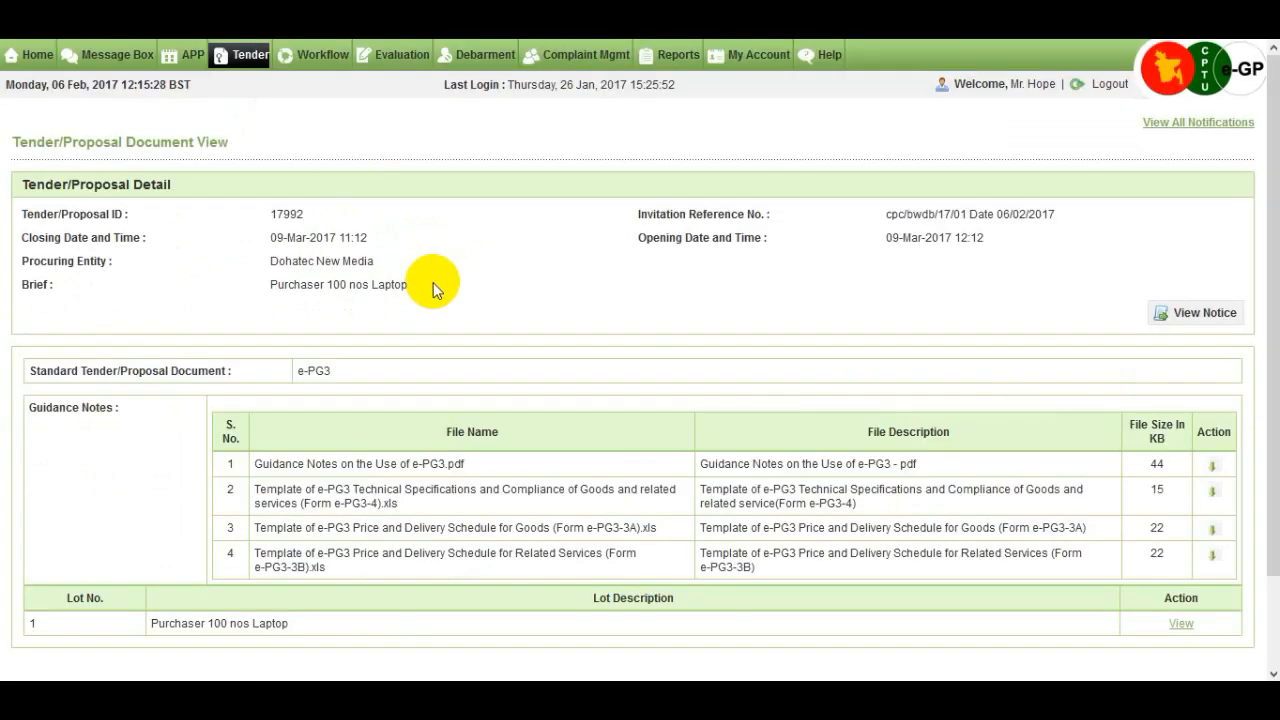
scroll(433, 282, down, 2)
scroll(433, 282, up, 1)
scroll(433, 282, down, 2)
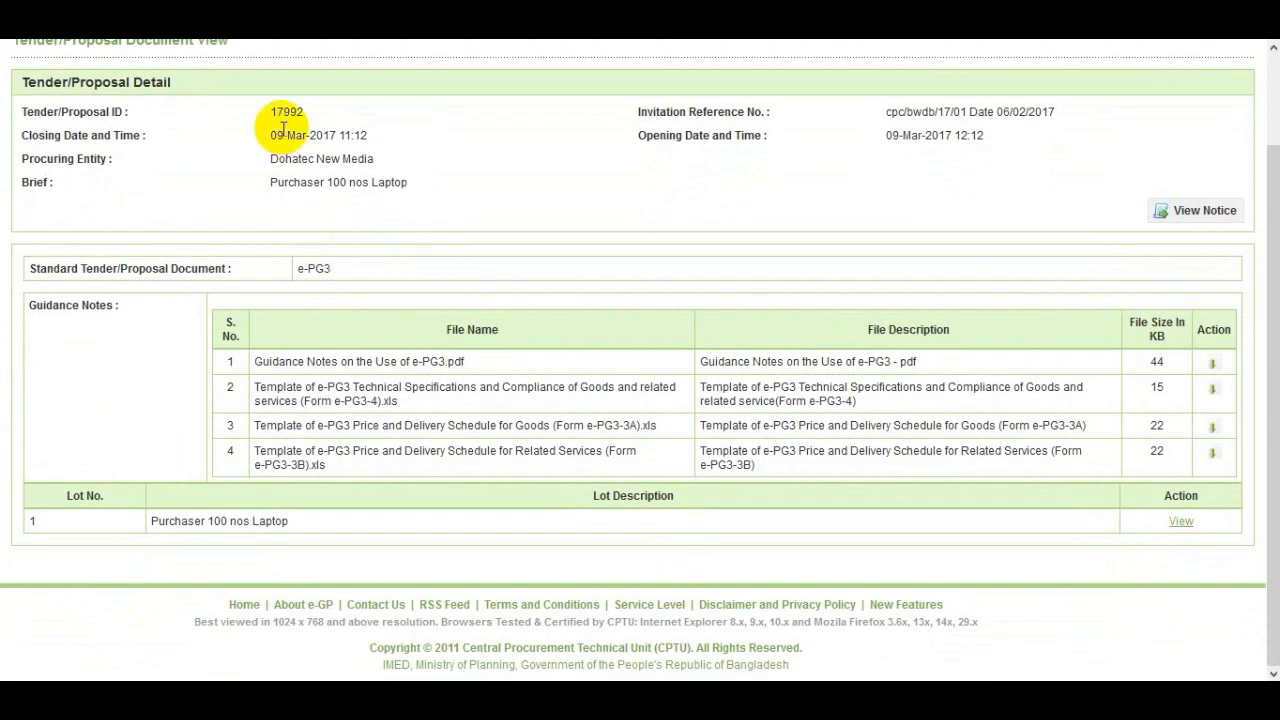
click(268, 20)
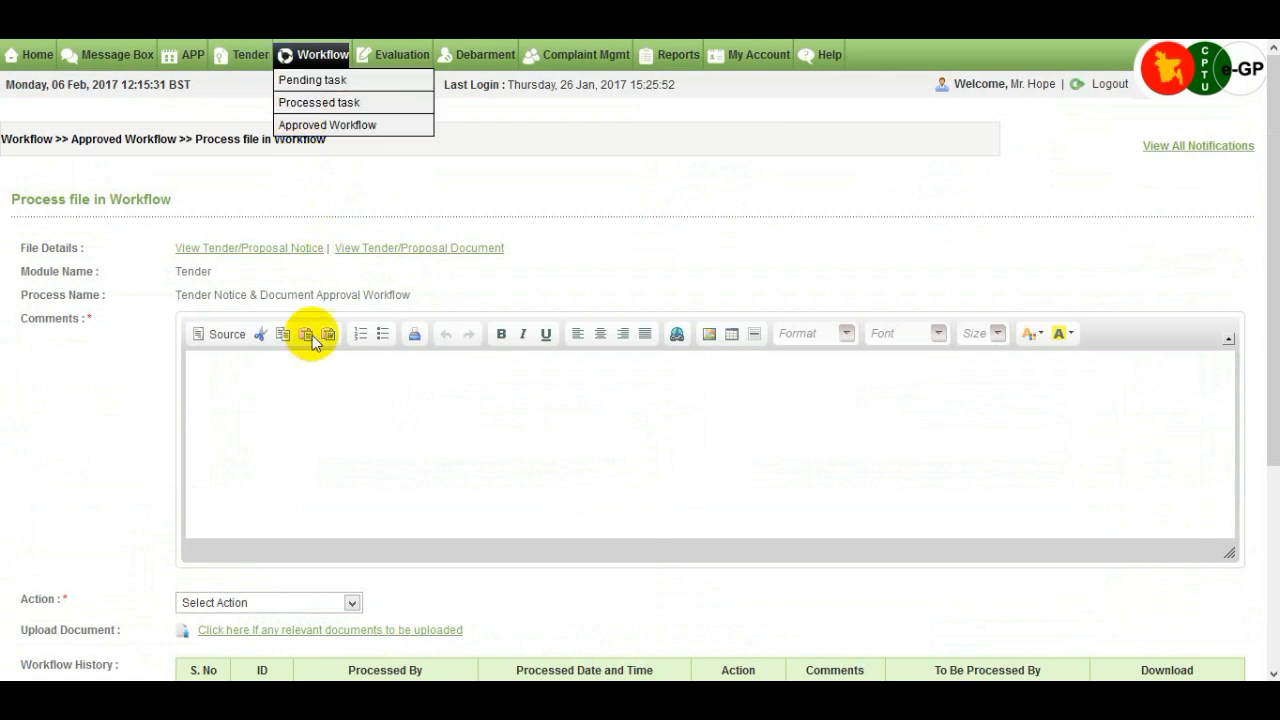
click(270, 397)
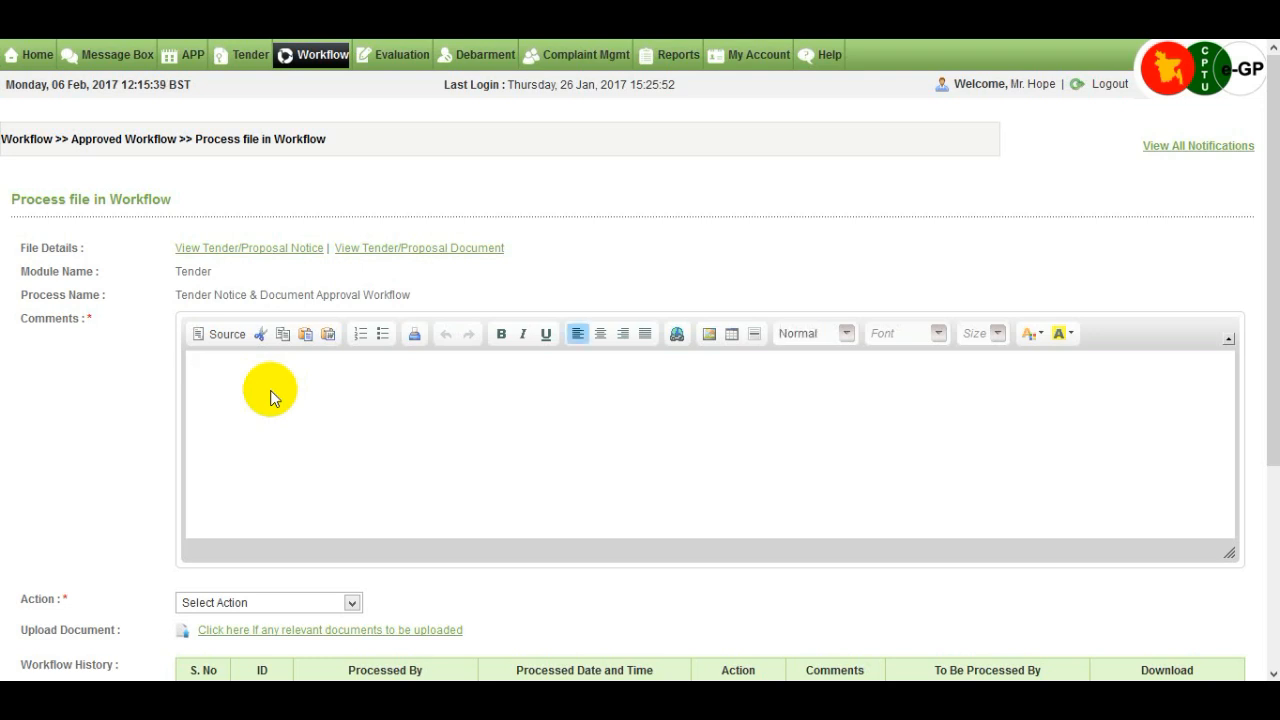
click(311, 600)
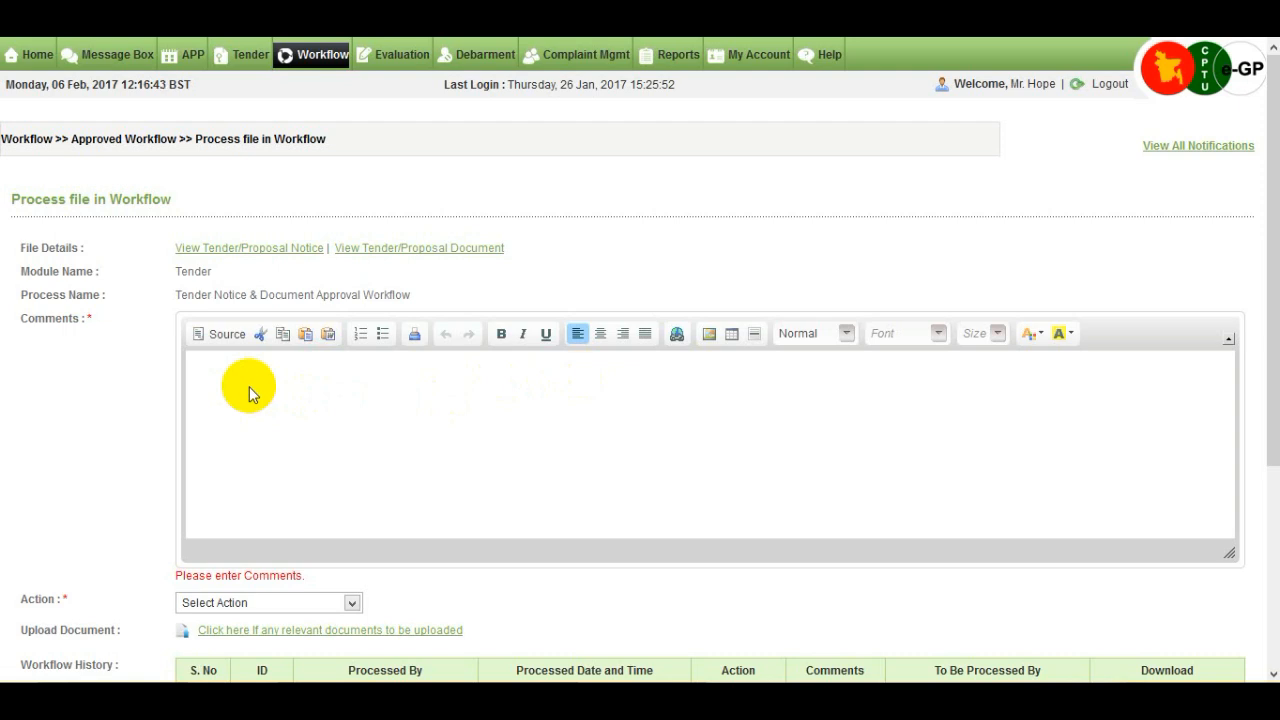
click(249, 386)
click(279, 604)
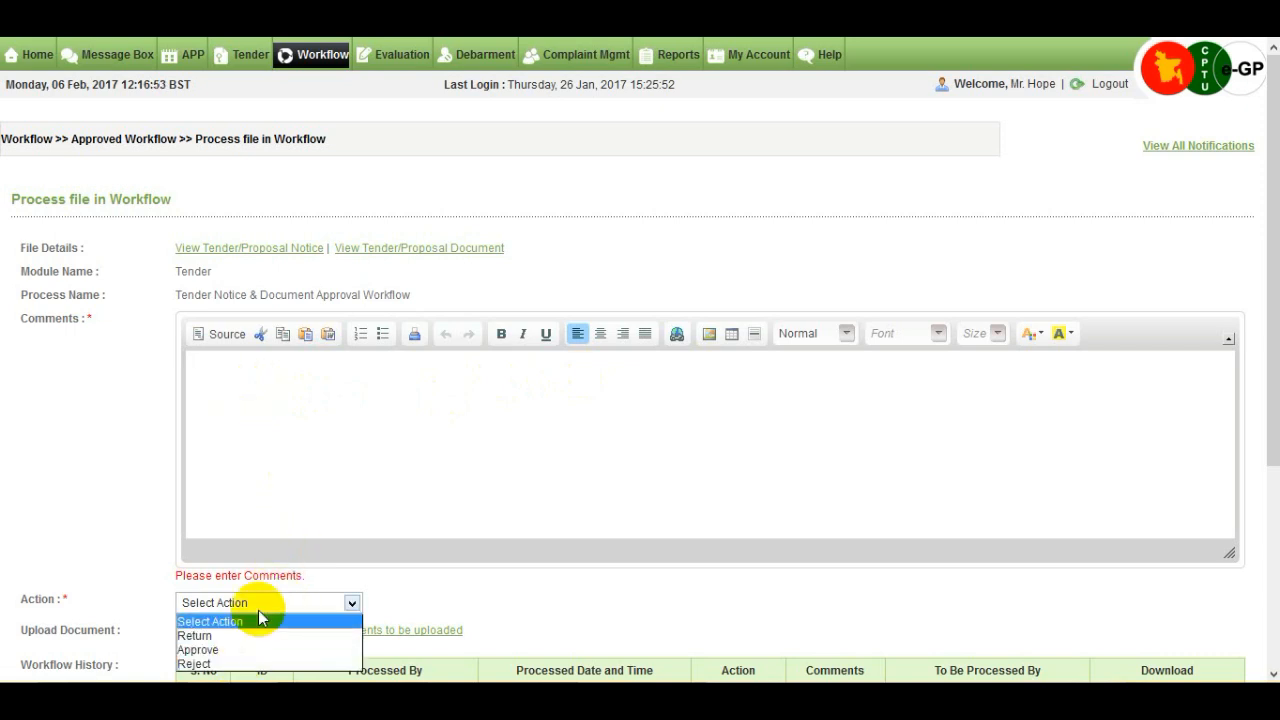
click(297, 456)
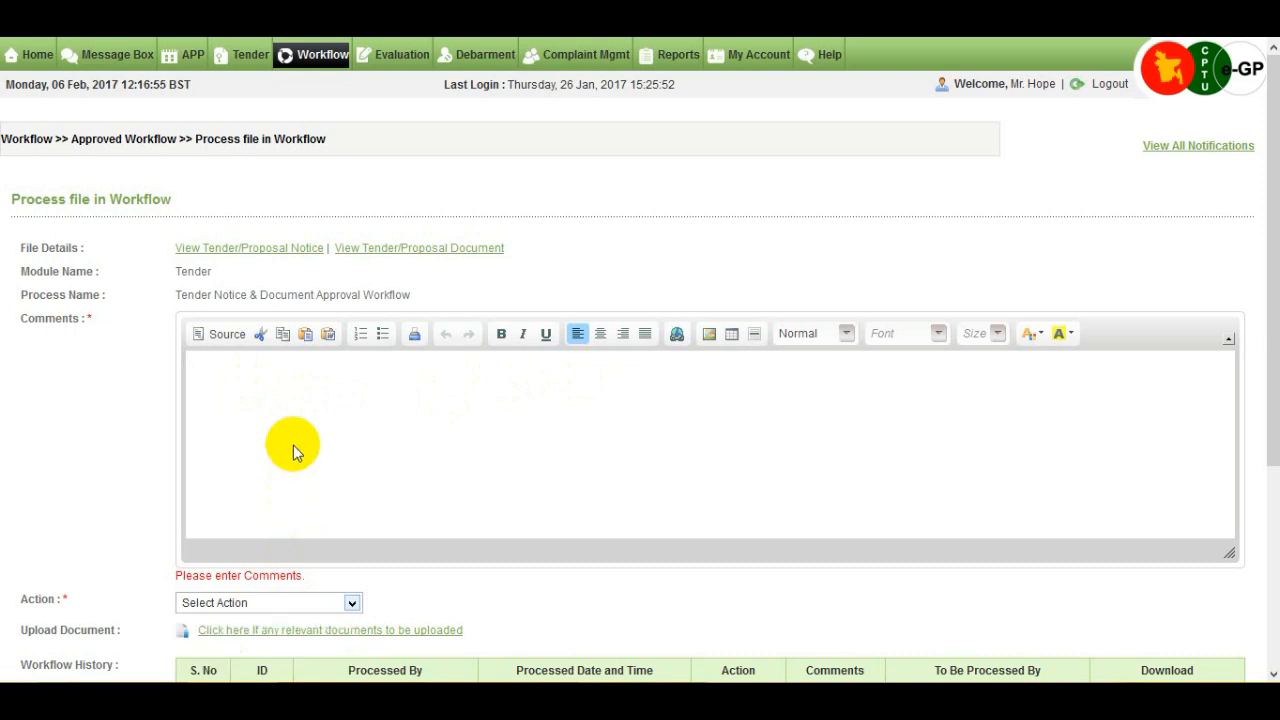
- Enter the comment "ok", choose the action Approve for the tender workflow file and submit it
click(237, 372)
text(ok)
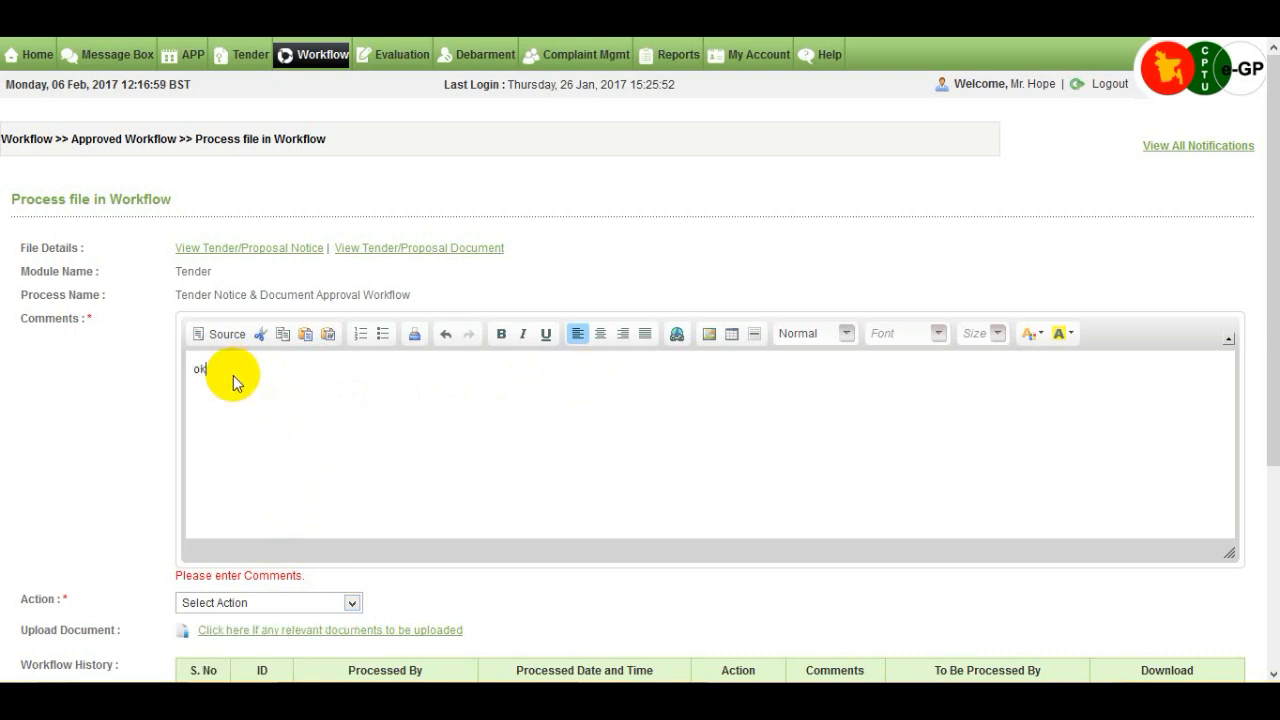
click(244, 603)
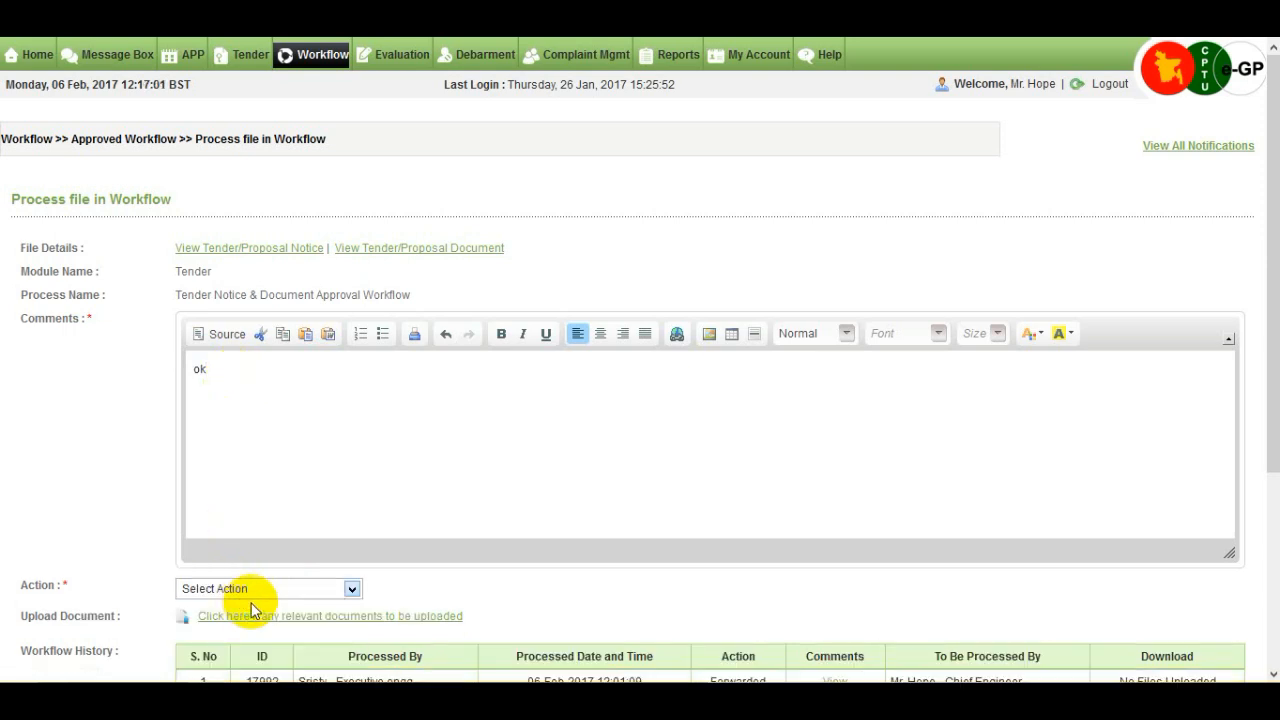
click(254, 590)
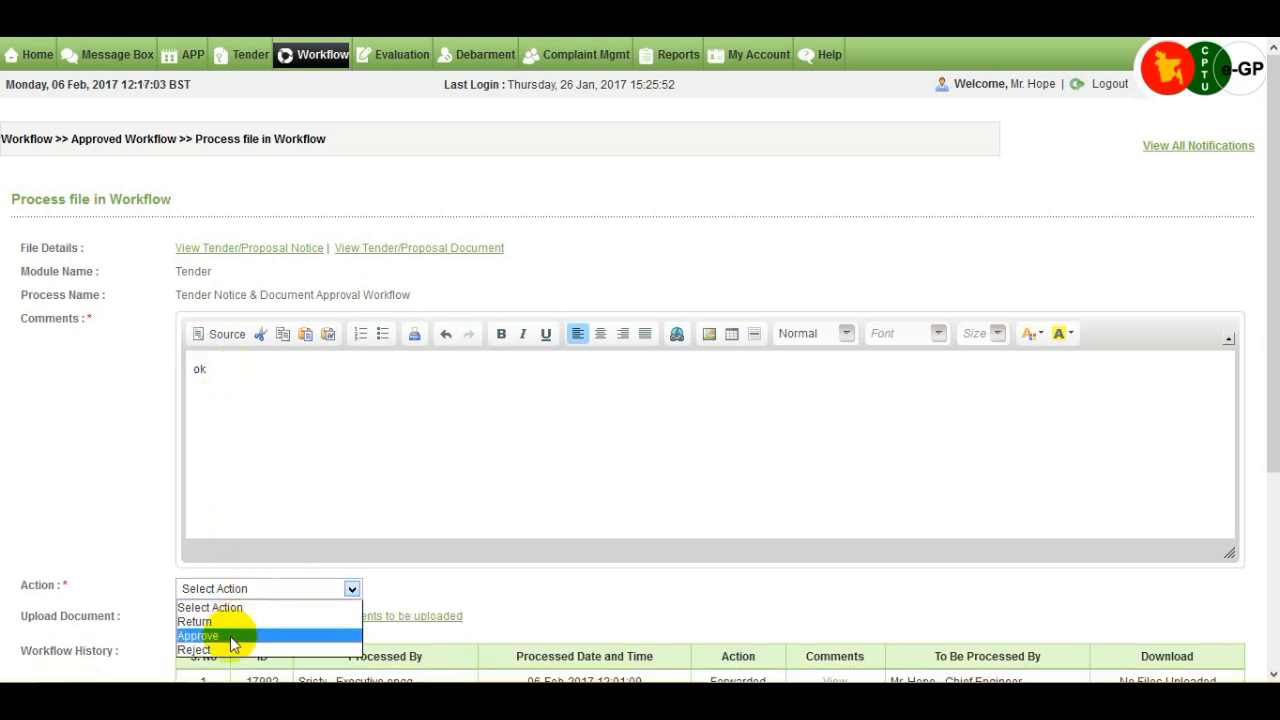
click(229, 637)
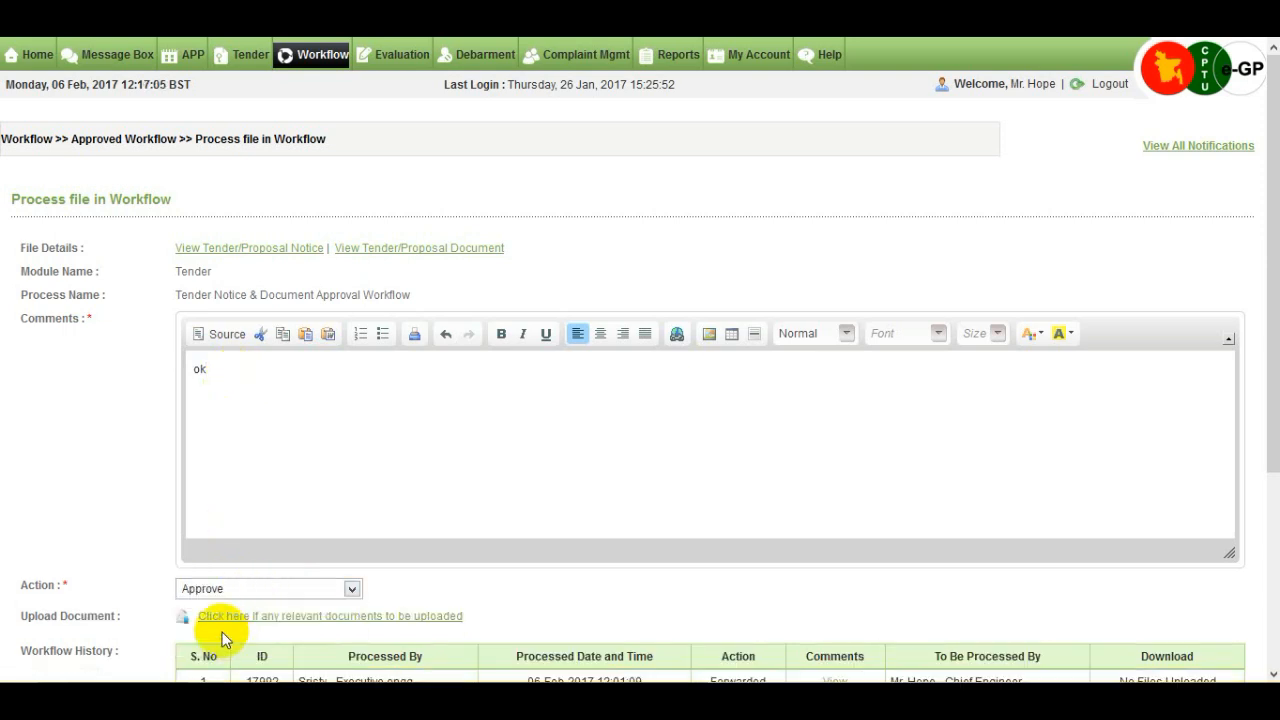
scroll(694, 543, down, 3)
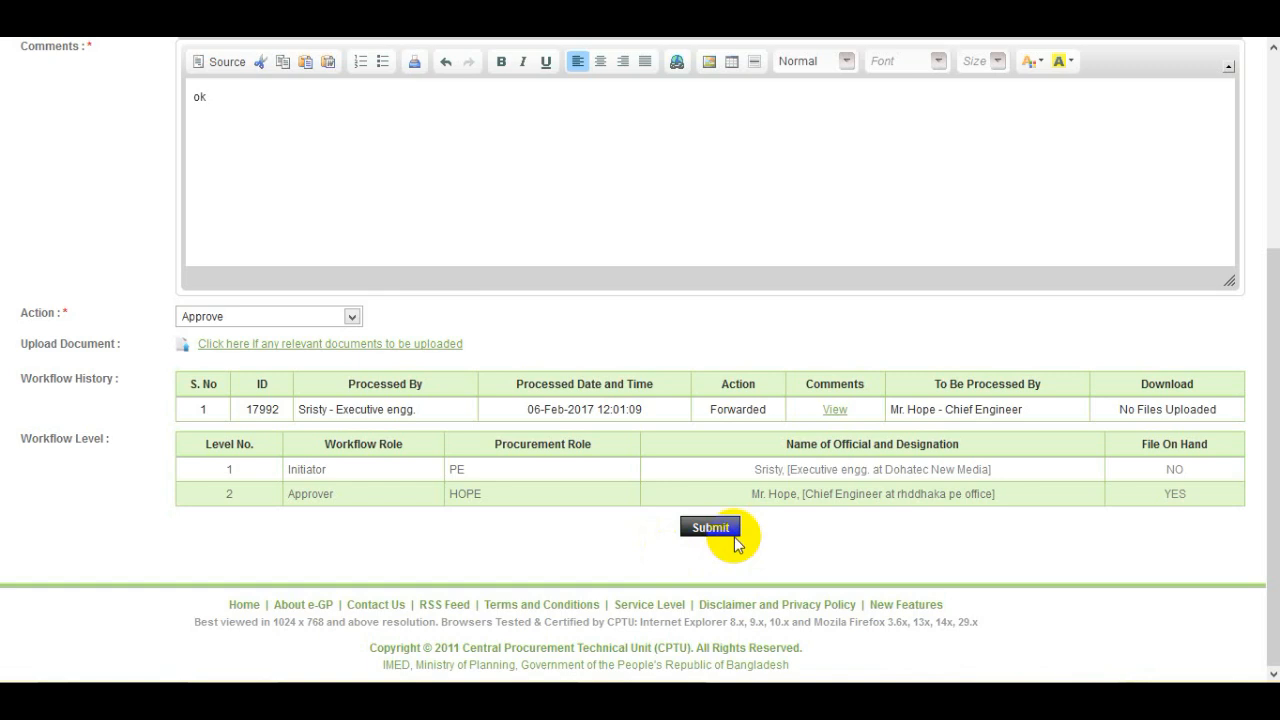
click(716, 530)
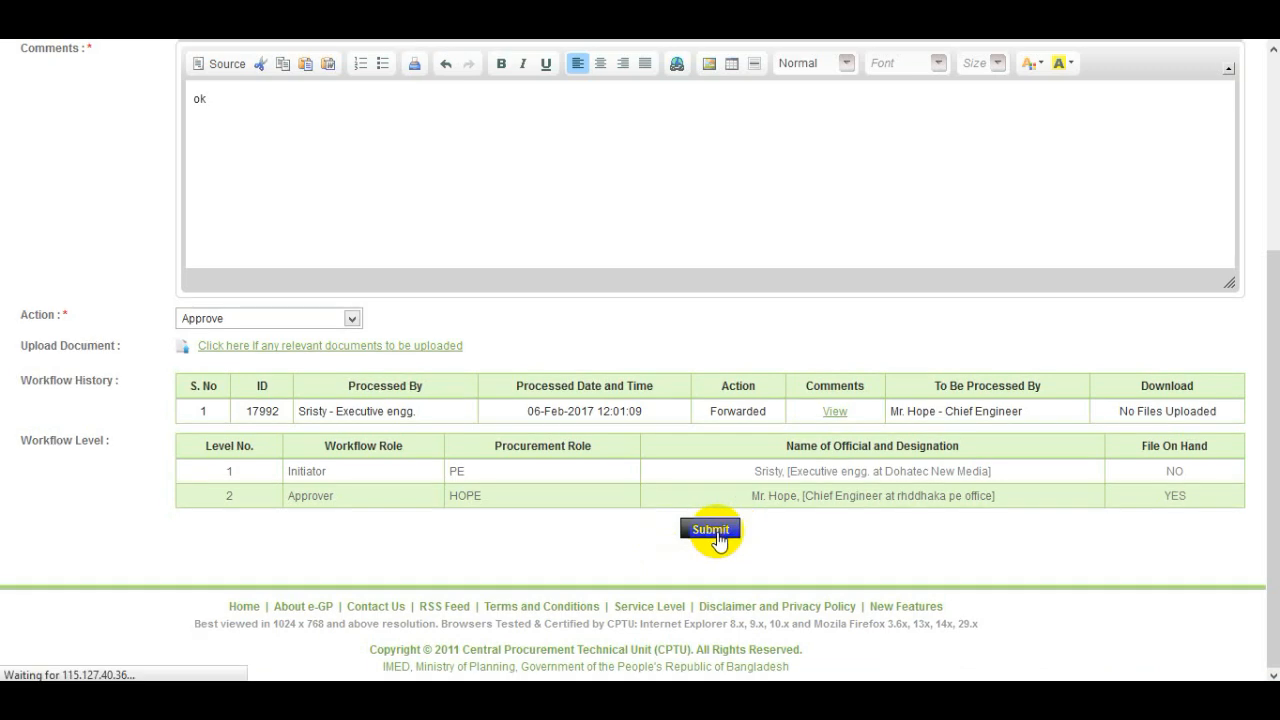